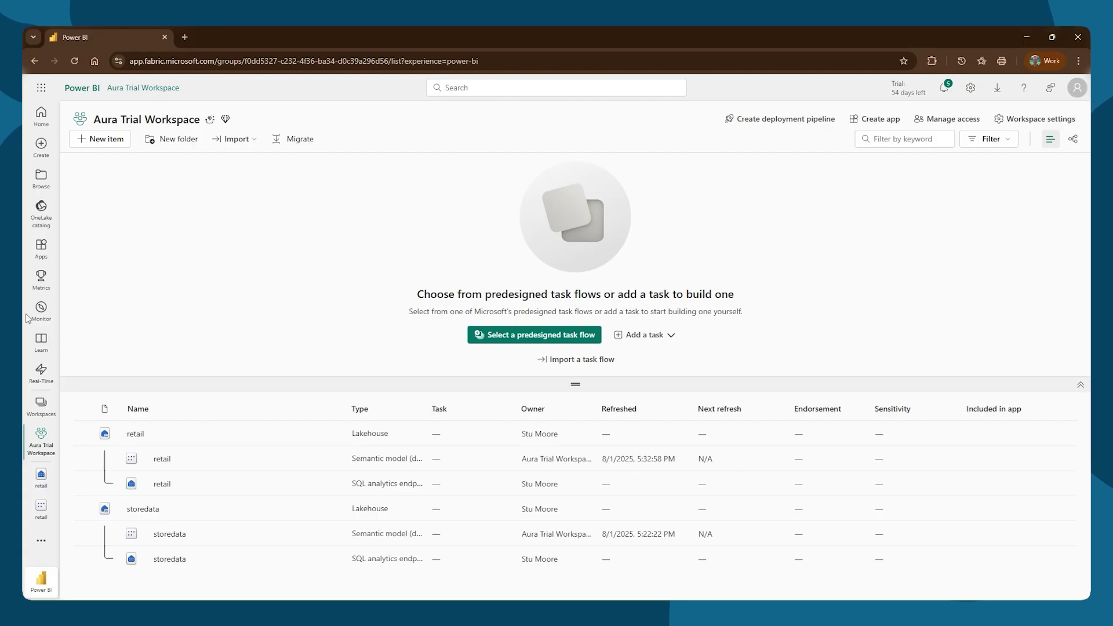
Step: Filter the OneLake catalog to the Lakehouse data type so only storedata and retail appear
{"action": "left_click", "coordinate": [40, 210]}
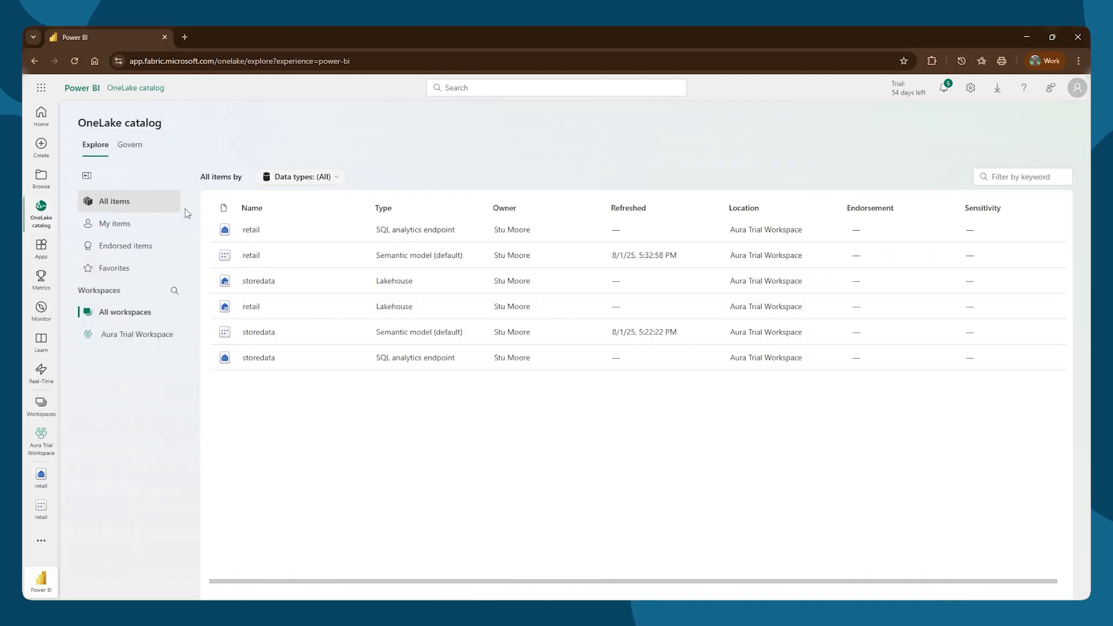
{"action": "left_click", "coordinate": [310, 179]}
{"action": "mouse_move", "coordinate": [313, 207]}
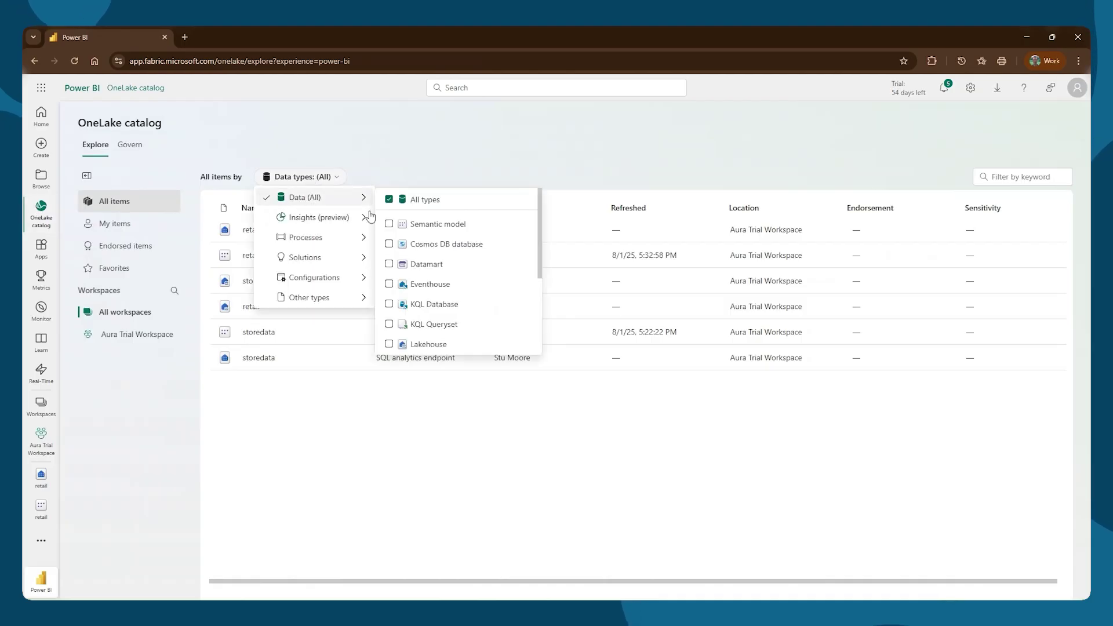
{"action": "scroll", "coordinate": [396, 324], "scroll_direction": "down", "scroll_amount": 1}
{"action": "left_click", "coordinate": [389, 289]}
{"action": "left_click", "coordinate": [350, 365]}
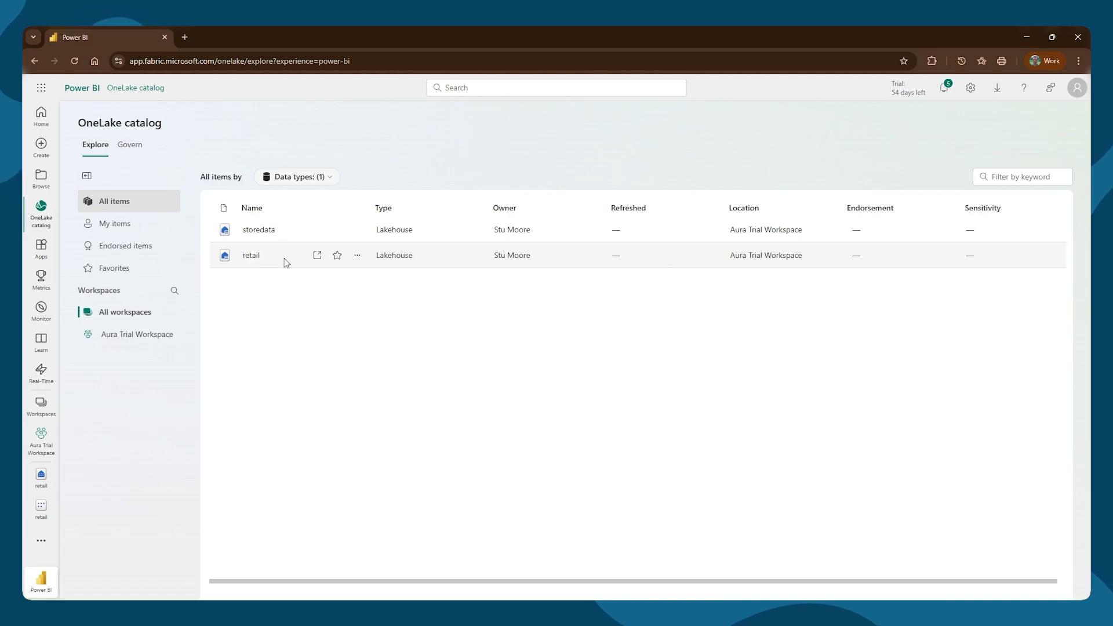
Step: Inspect the retail lakehouse's tables and Lineage tab, then go back to Aura Trial Workspace
{"action": "left_click", "coordinate": [248, 259]}
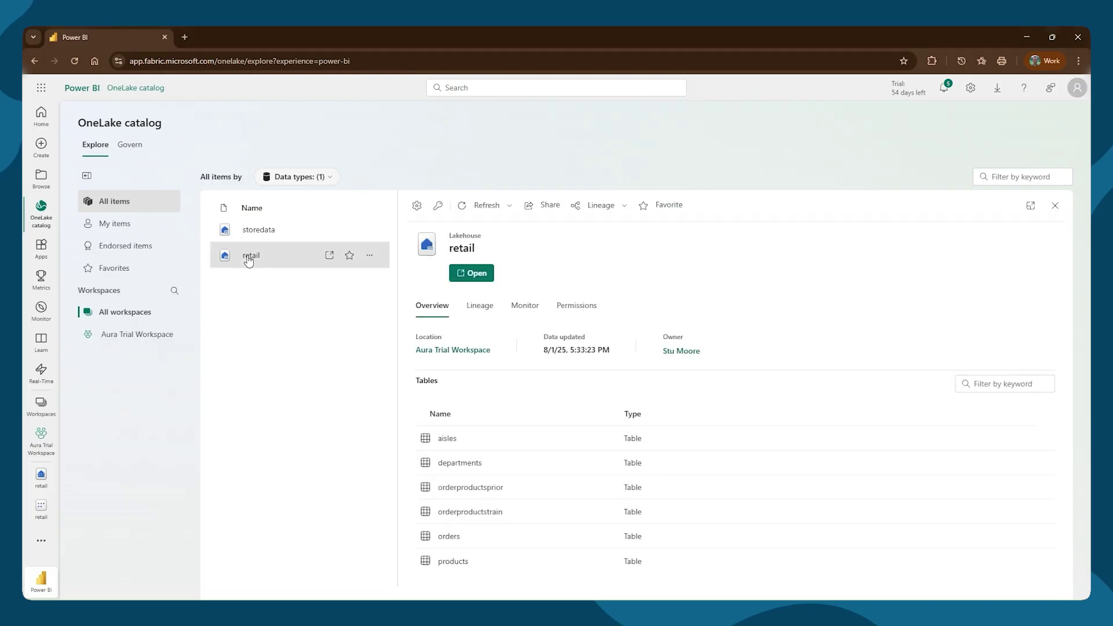
{"action": "left_click", "coordinate": [493, 309]}
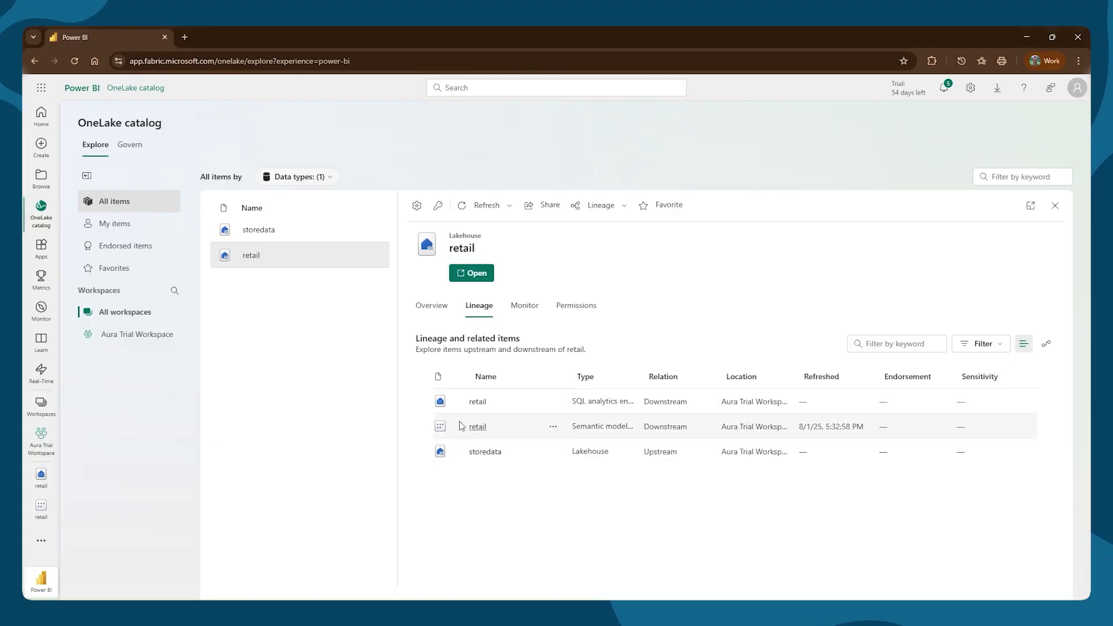
{"action": "left_click", "coordinate": [40, 405]}
{"action": "left_click", "coordinate": [133, 207]}
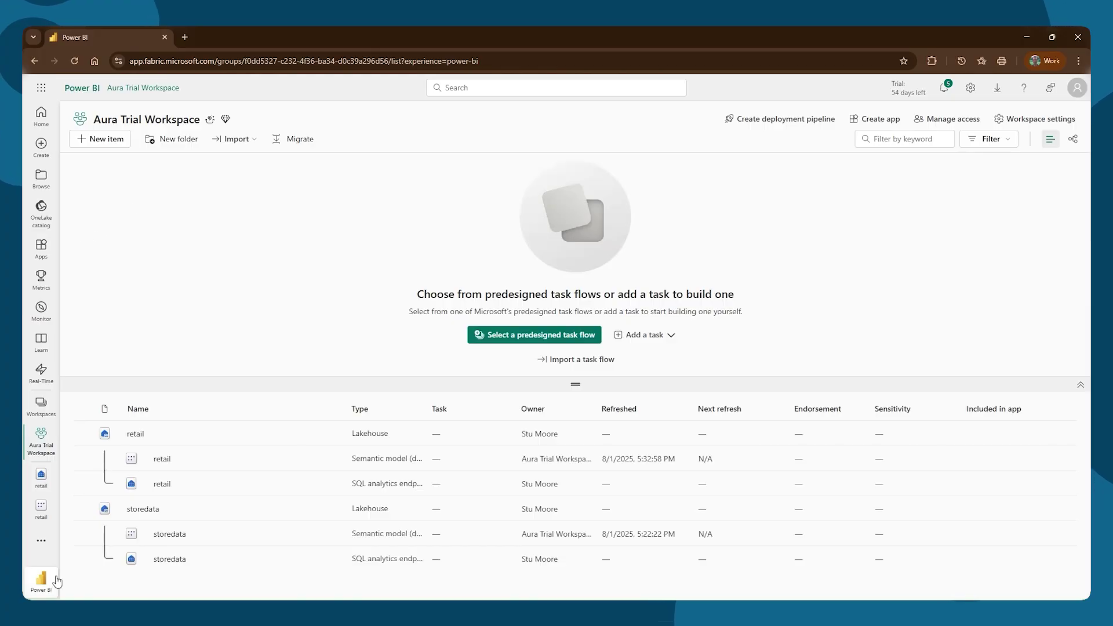
Step: Unpin the retail semantic model and lakehouse, then view the Neo4j AuraDB with graph analytics workload
{"action": "left_click", "coordinate": [52, 499]}
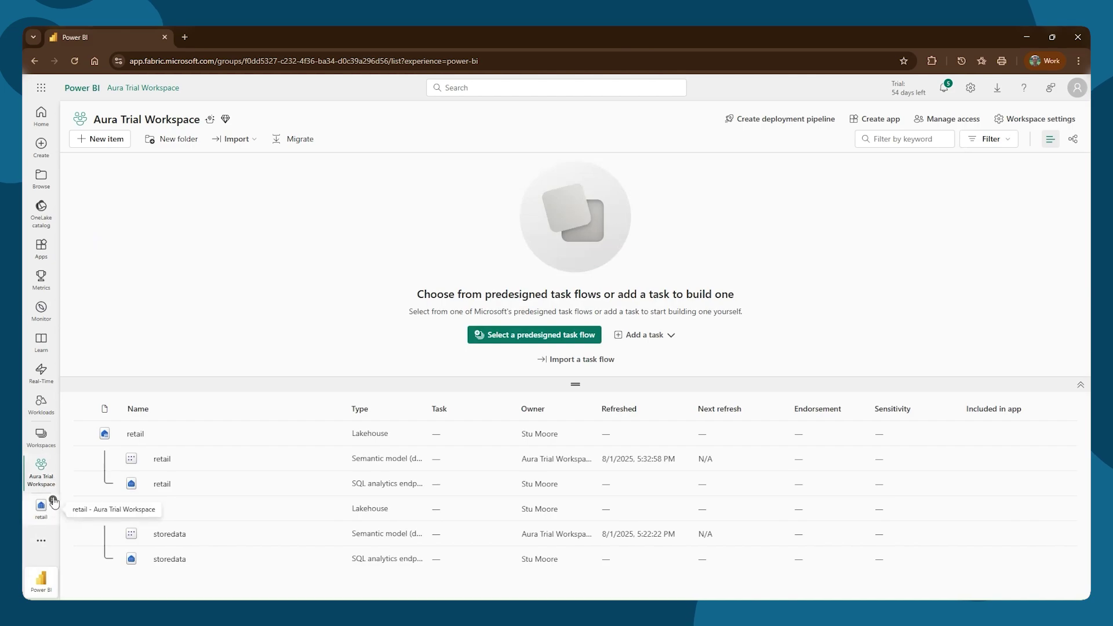
{"action": "left_click", "coordinate": [53, 499]}
{"action": "left_click", "coordinate": [46, 412]}
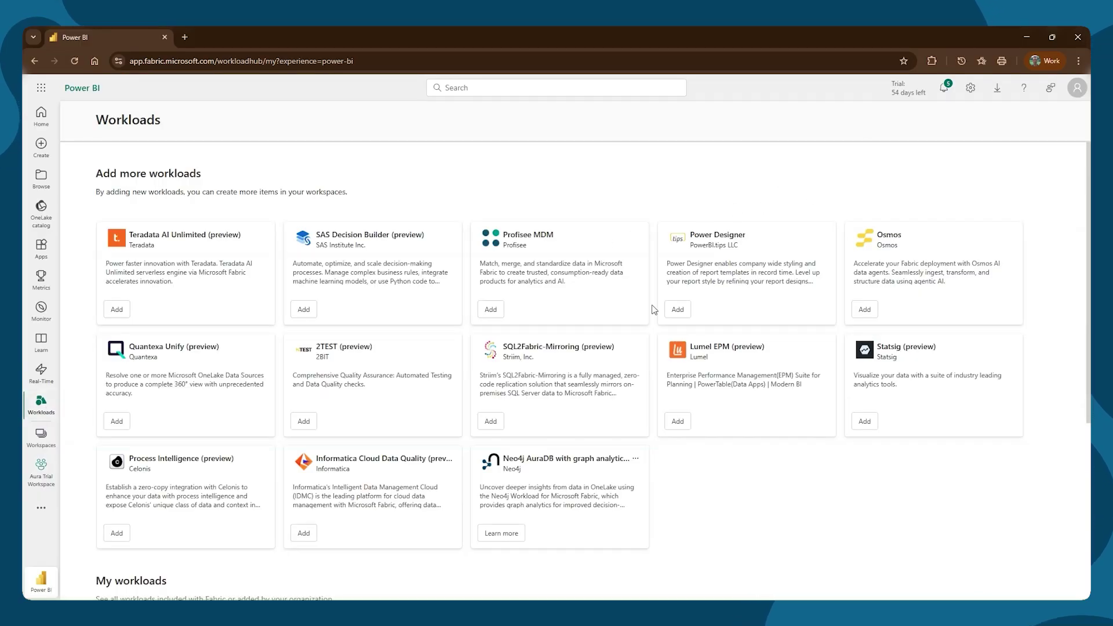
{"action": "left_click", "coordinate": [556, 481]}
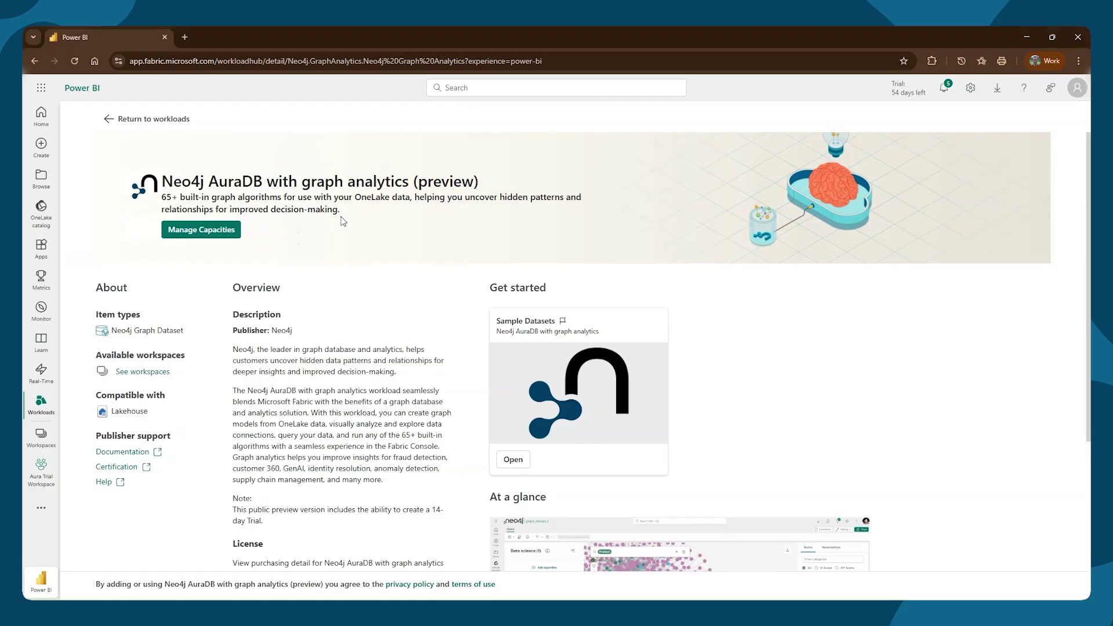
Step: Review the workload's capacity assignment without changes, then open its Neo4j Workload for Microsoft Fabric docs
{"action": "left_click", "coordinate": [200, 233]}
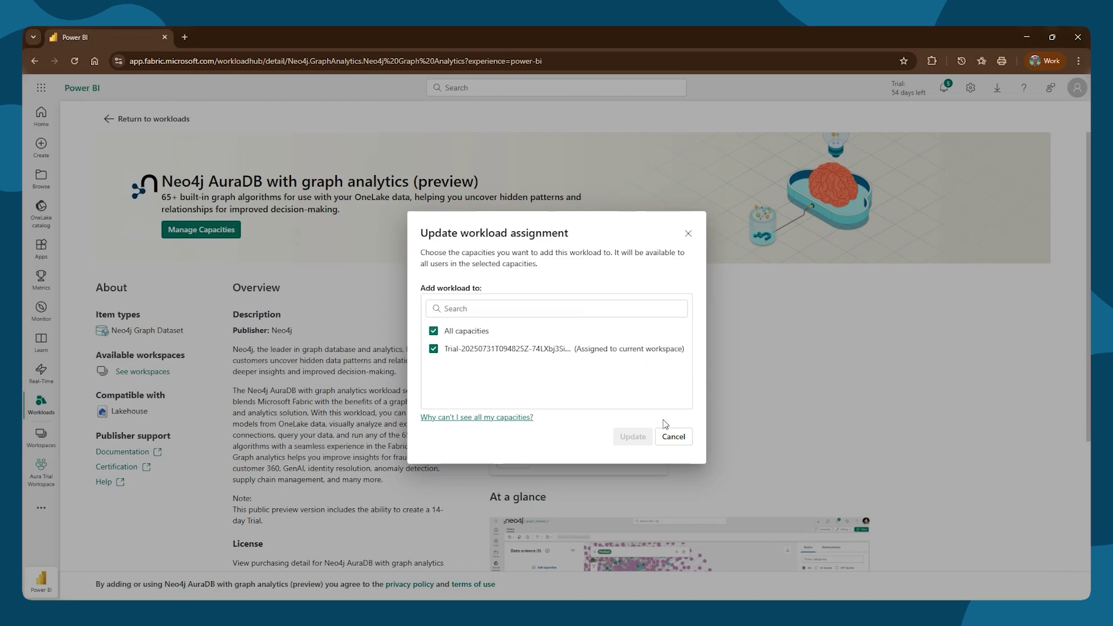
{"action": "left_click", "coordinate": [670, 437]}
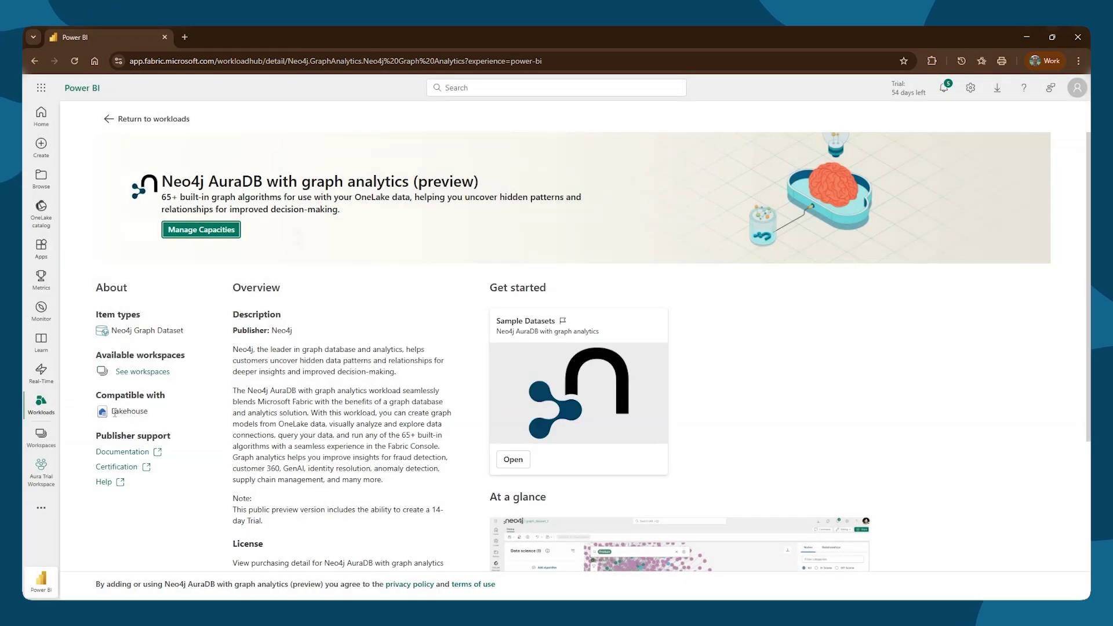
{"action": "left_click", "coordinate": [142, 453]}
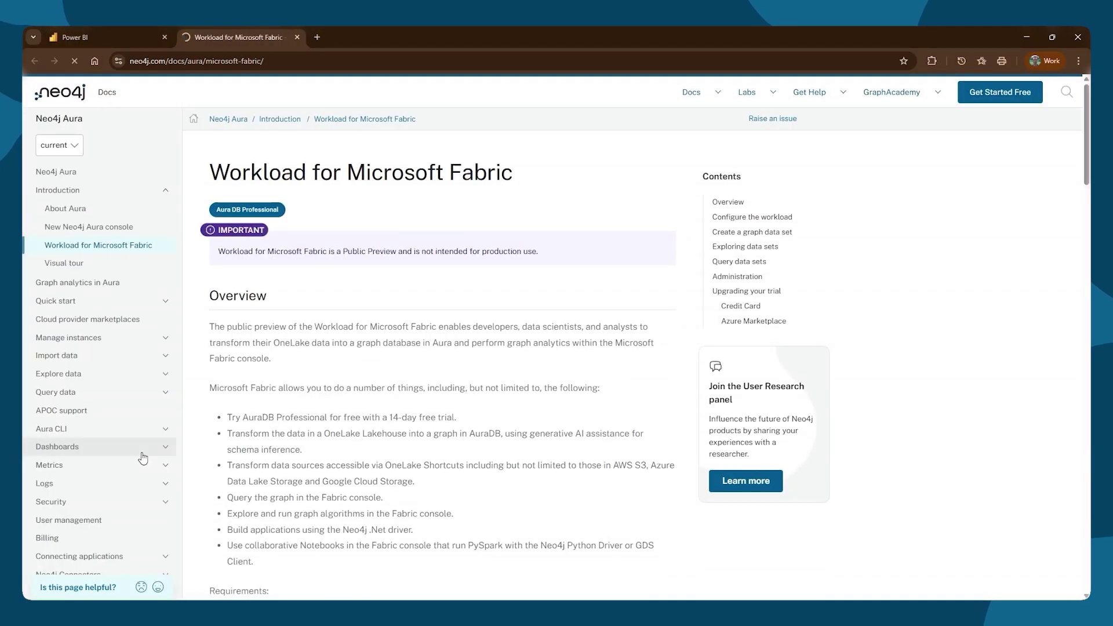
Step: Open the workload's Certification link (Publish Workload Requirements Attestation Checklist), then return to the workload page
{"action": "left_click", "coordinate": [103, 37]}
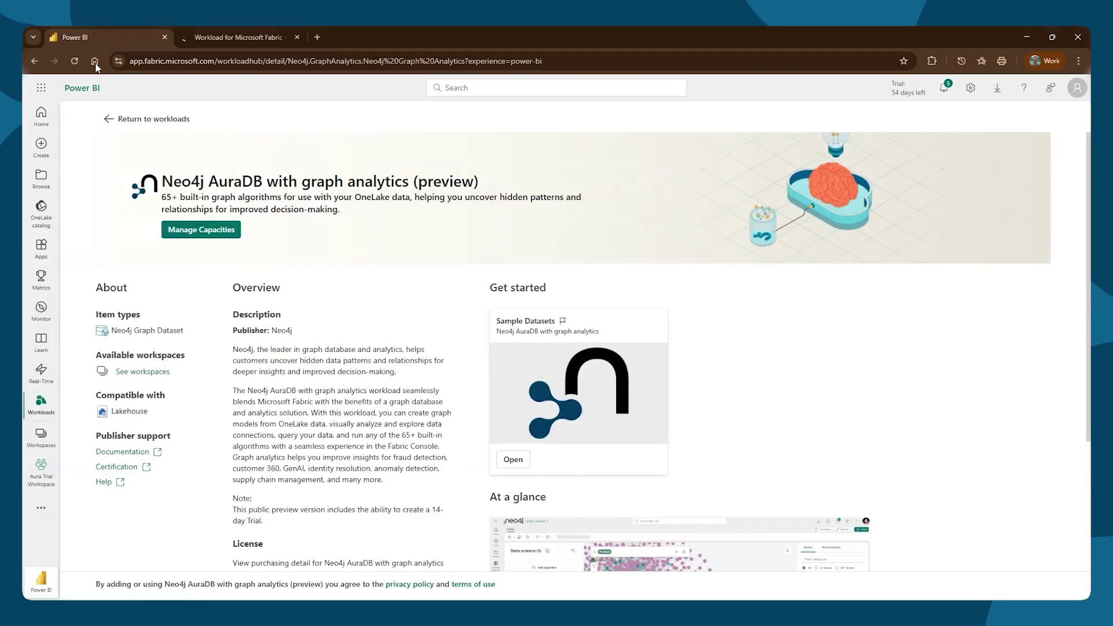
{"action": "left_click", "coordinate": [126, 469]}
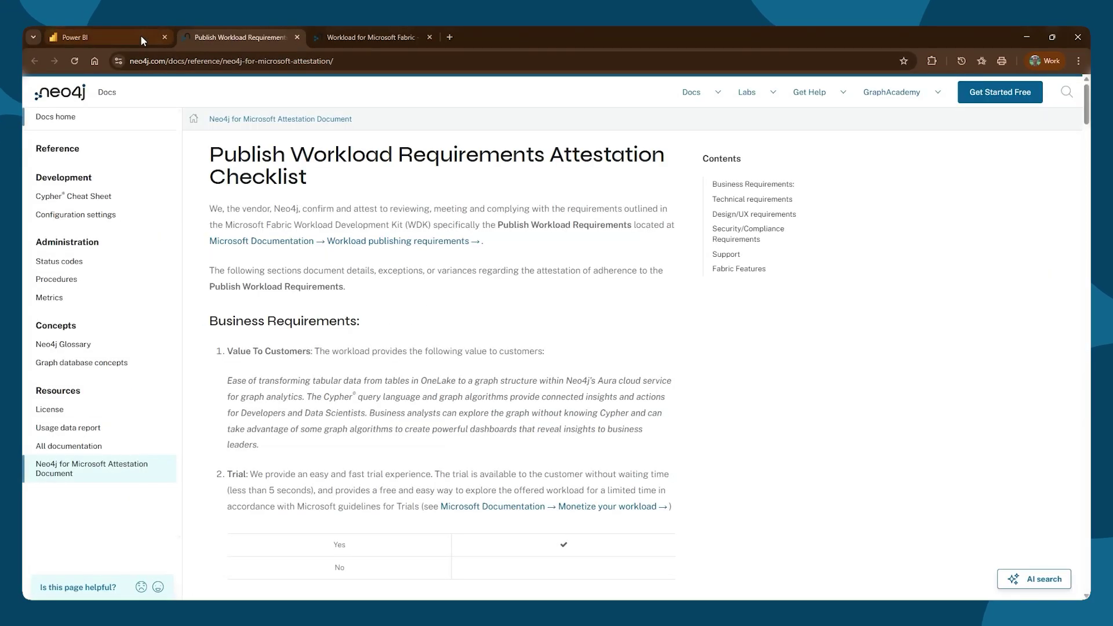
{"action": "left_click", "coordinate": [92, 39]}
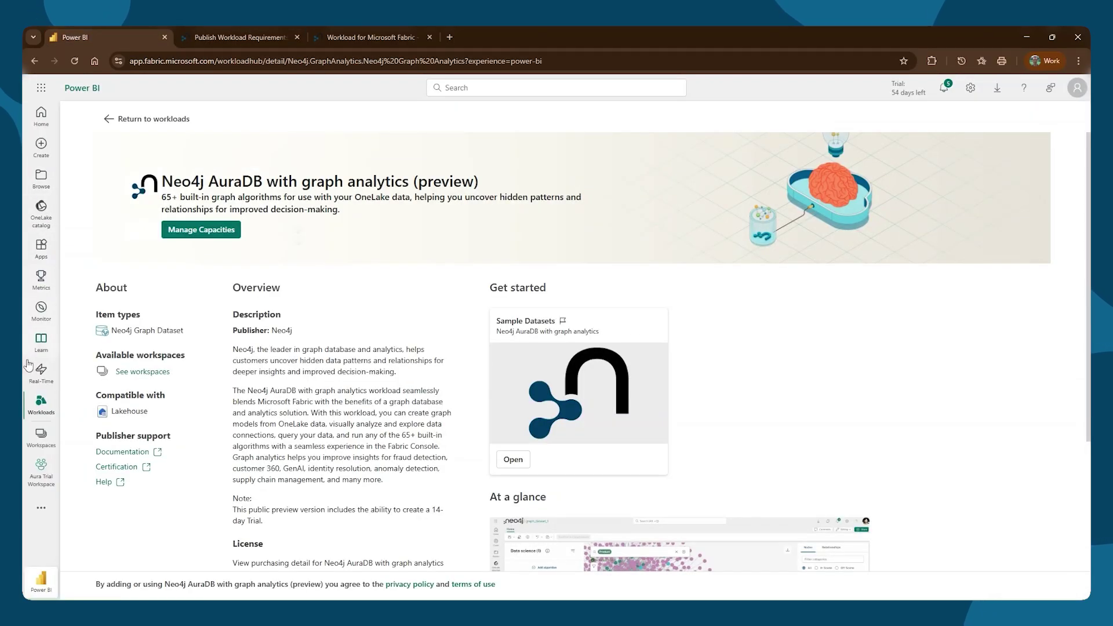
Step: In Aura Trial Workspace, add a new item filtered by 'neo4j' and choose Neo4j Graph Dataset (preview)
{"action": "left_click", "coordinate": [41, 435]}
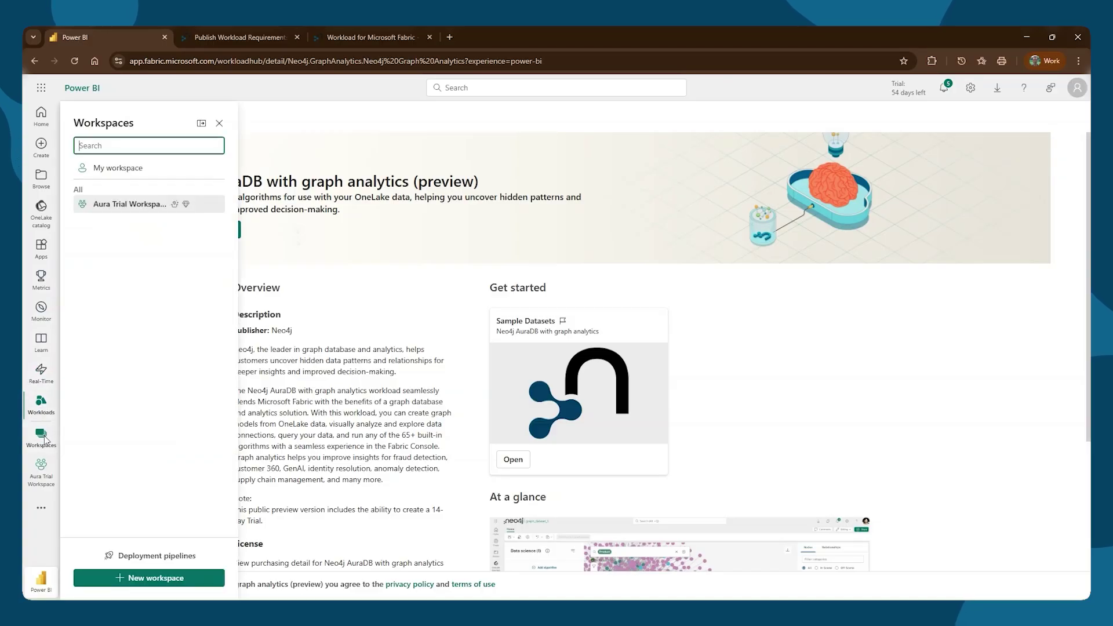
{"action": "left_click", "coordinate": [142, 204]}
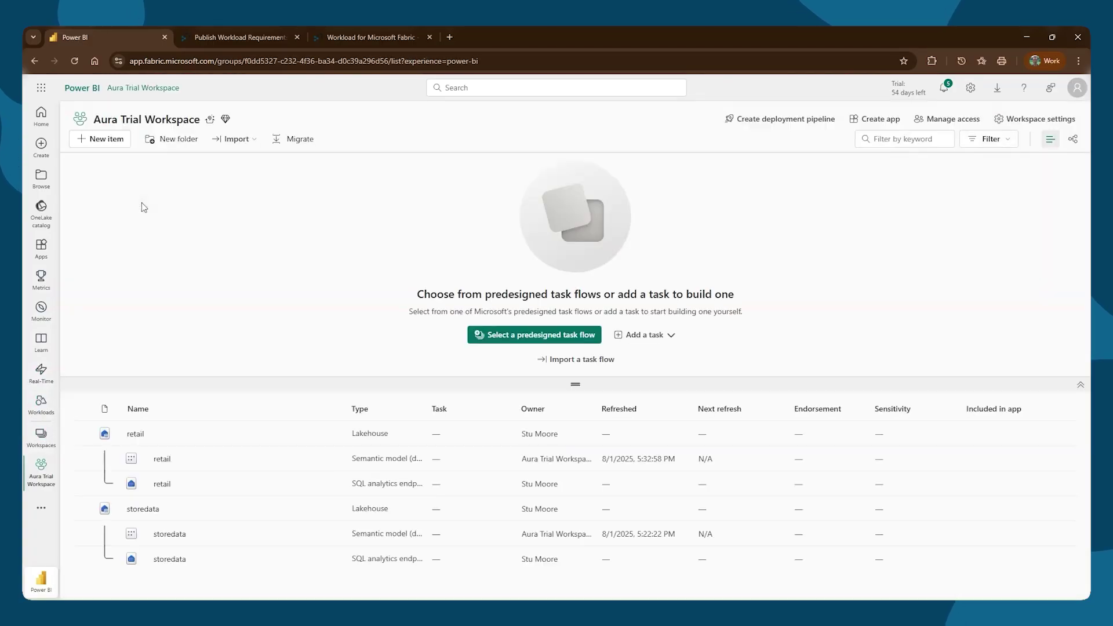
{"action": "left_click", "coordinate": [115, 144]}
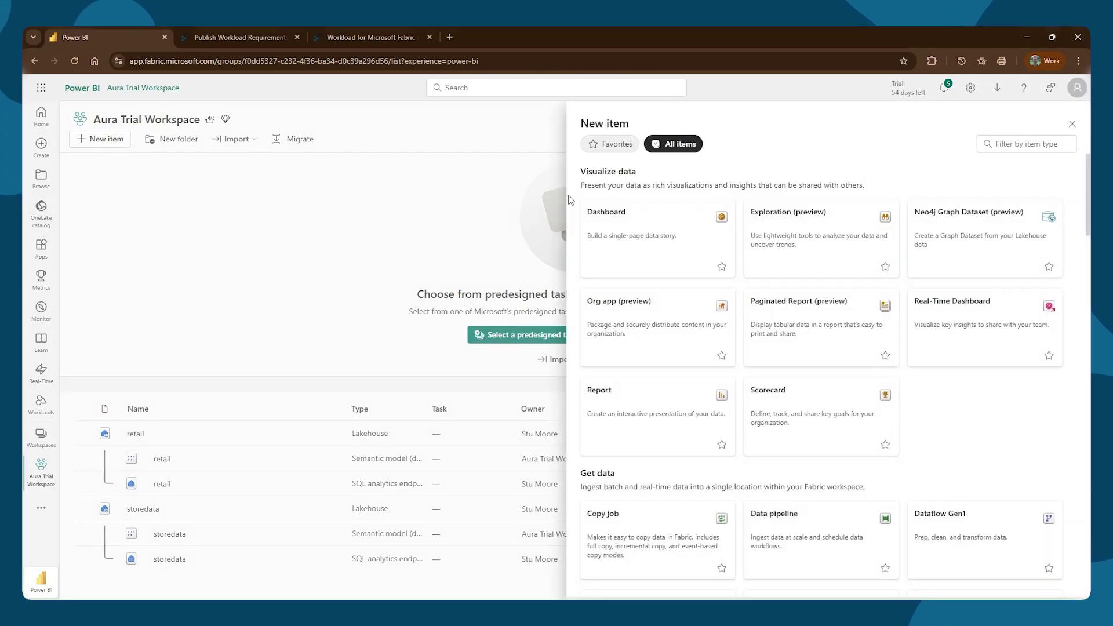
{"action": "left_click", "coordinate": [1018, 141]}
{"action": "type", "text": "neo4j"}
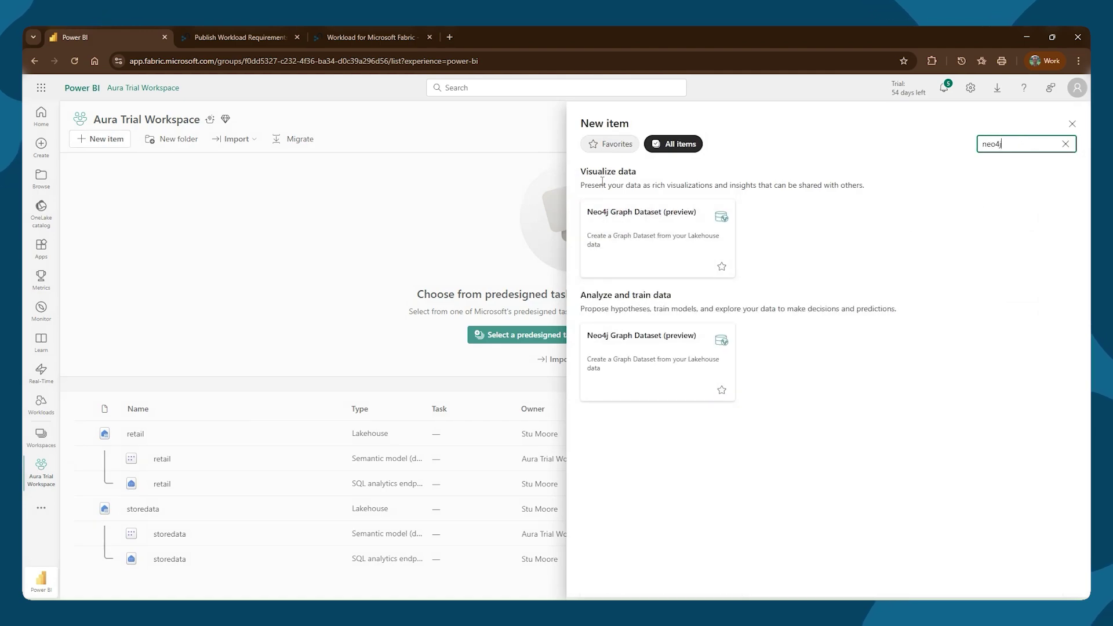
{"action": "left_click", "coordinate": [640, 350]}
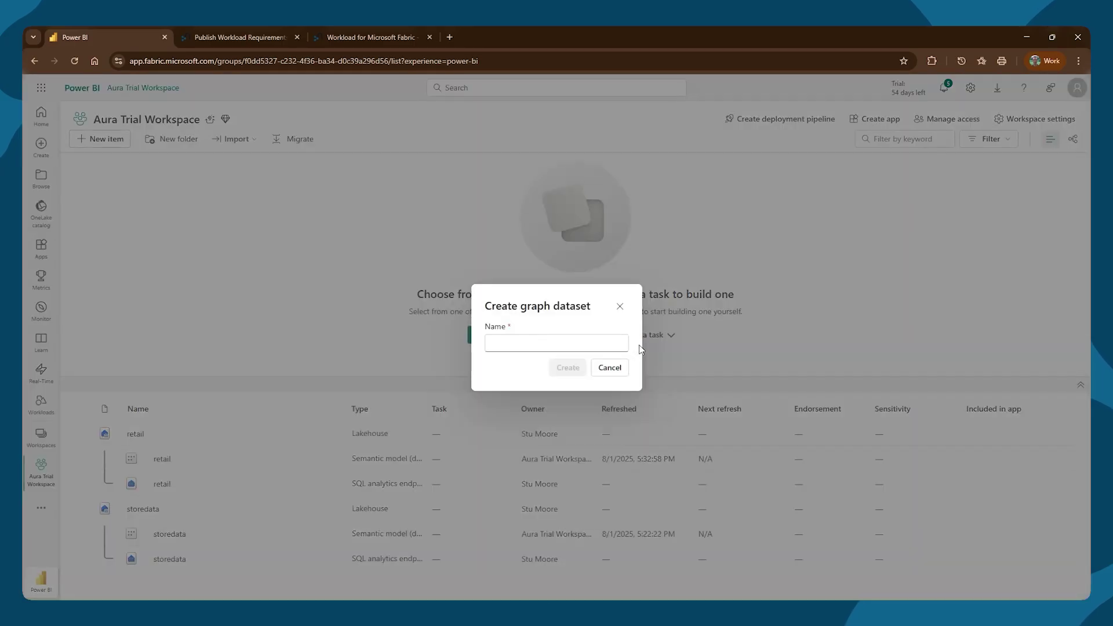
Step: Name the new graph dataset 'retail-example' and confirm its creation
{"action": "left_click", "coordinate": [540, 341]}
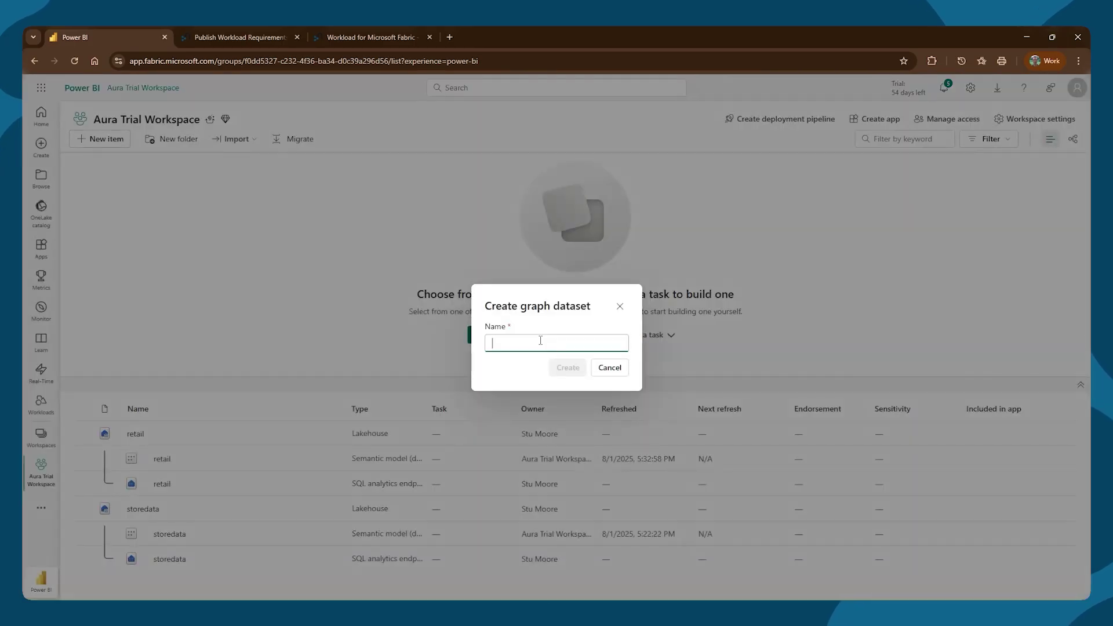
{"action": "type", "text": "retail-example"}
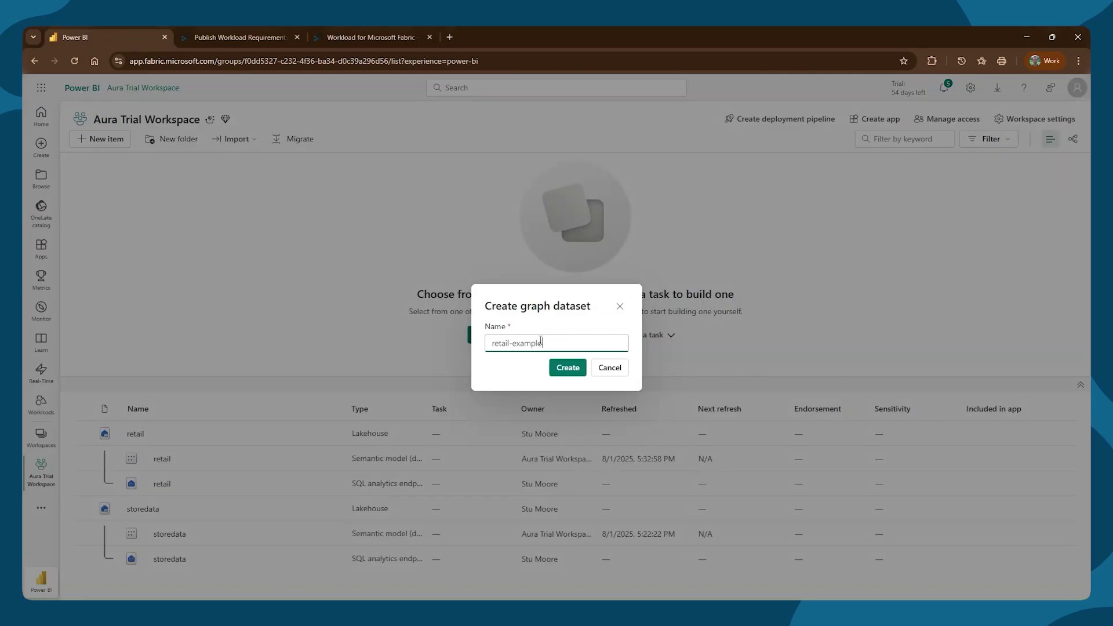
{"action": "key", "text": "Return"}
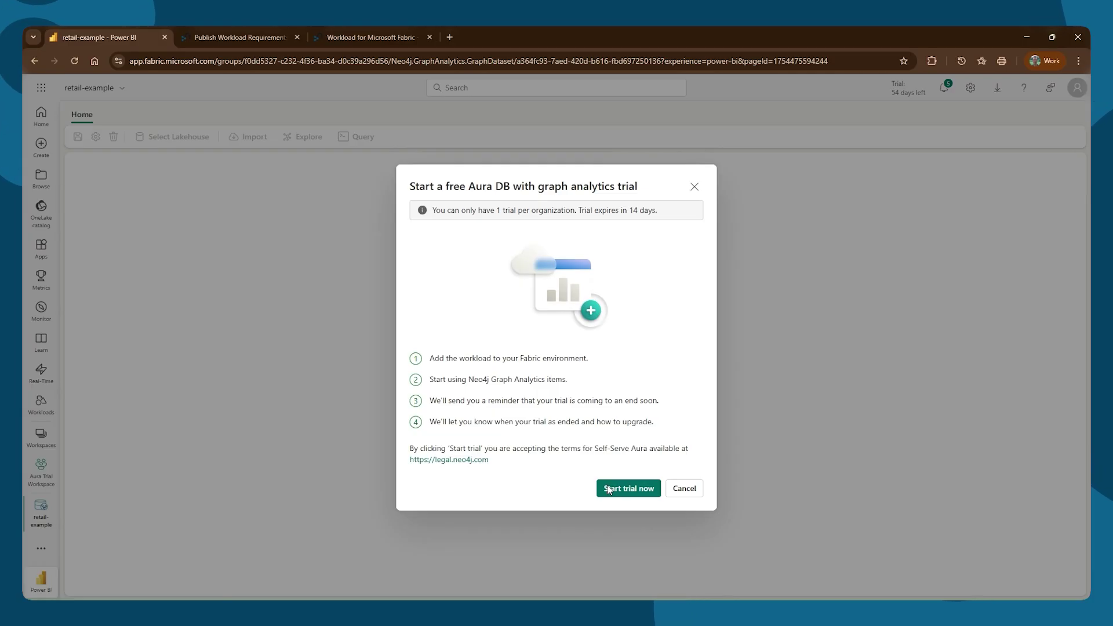
Step: Start the free Aura DB trial and close the new instance's credentials dialog
{"action": "left_click", "coordinate": [608, 488]}
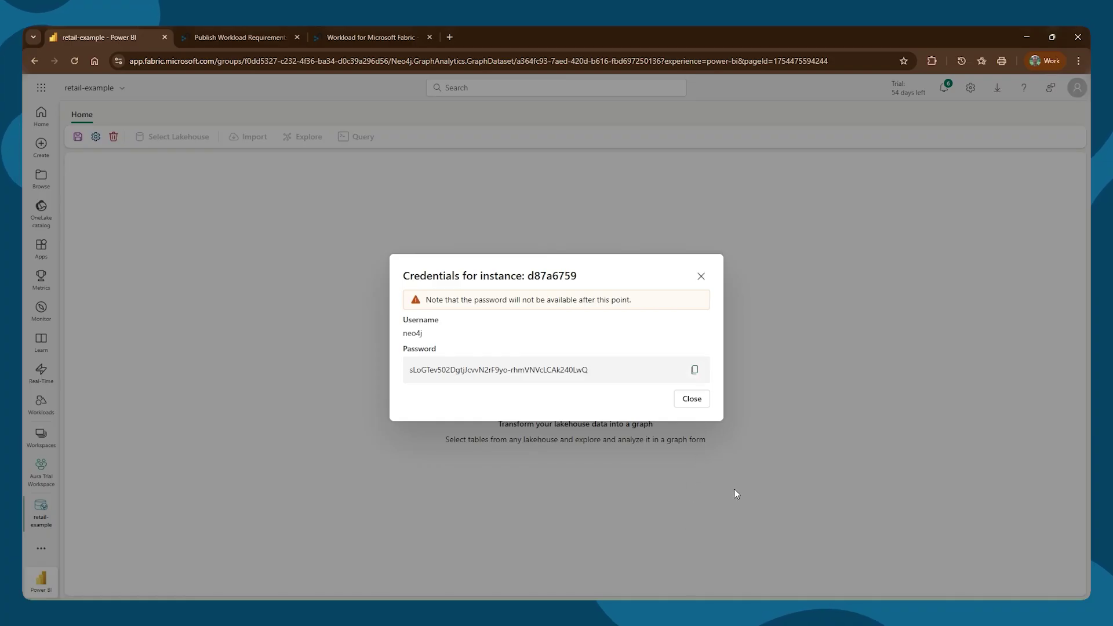
{"action": "left_click", "coordinate": [692, 400]}
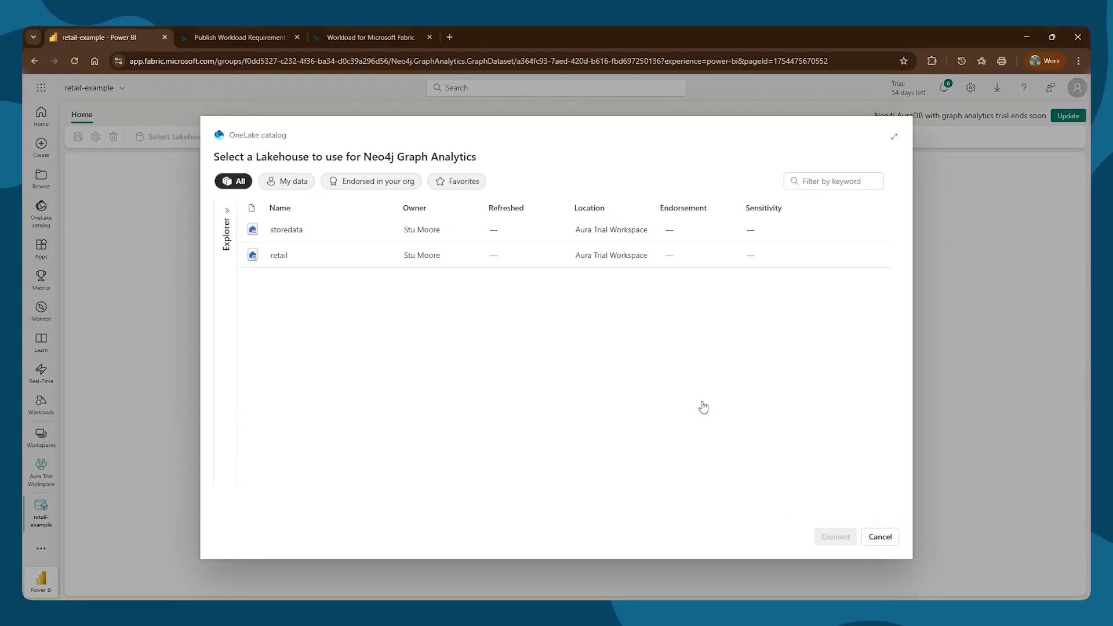
Step: Connect the retail lakehouse and select orderproductsprior, orderproductstrain, orders and products tables for the graph
{"action": "left_click", "coordinate": [293, 258]}
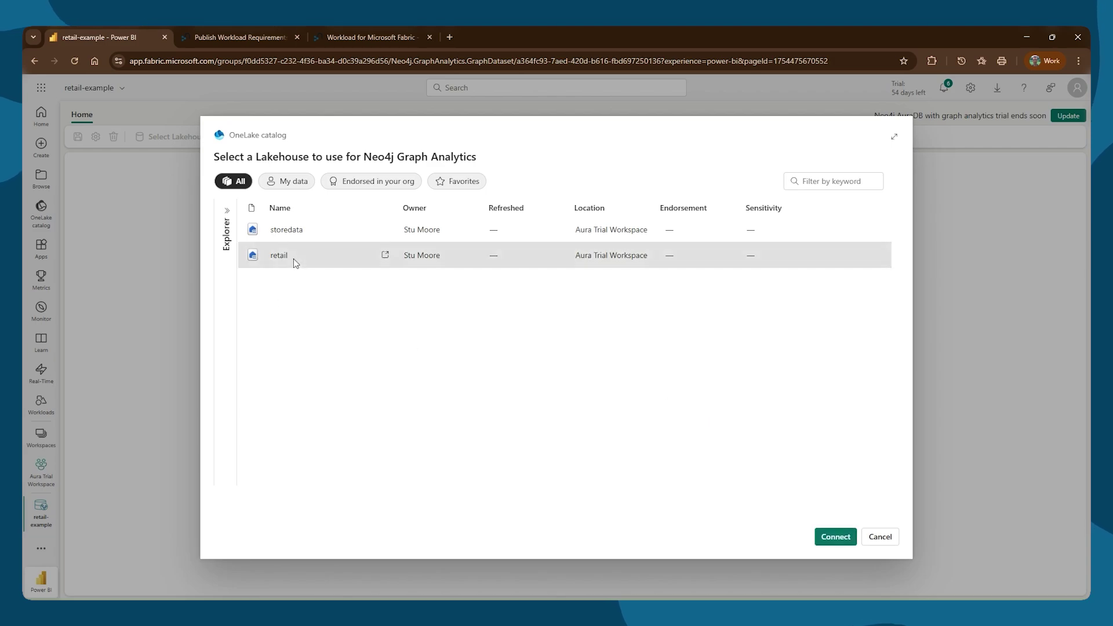
{"action": "left_click", "coordinate": [841, 537]}
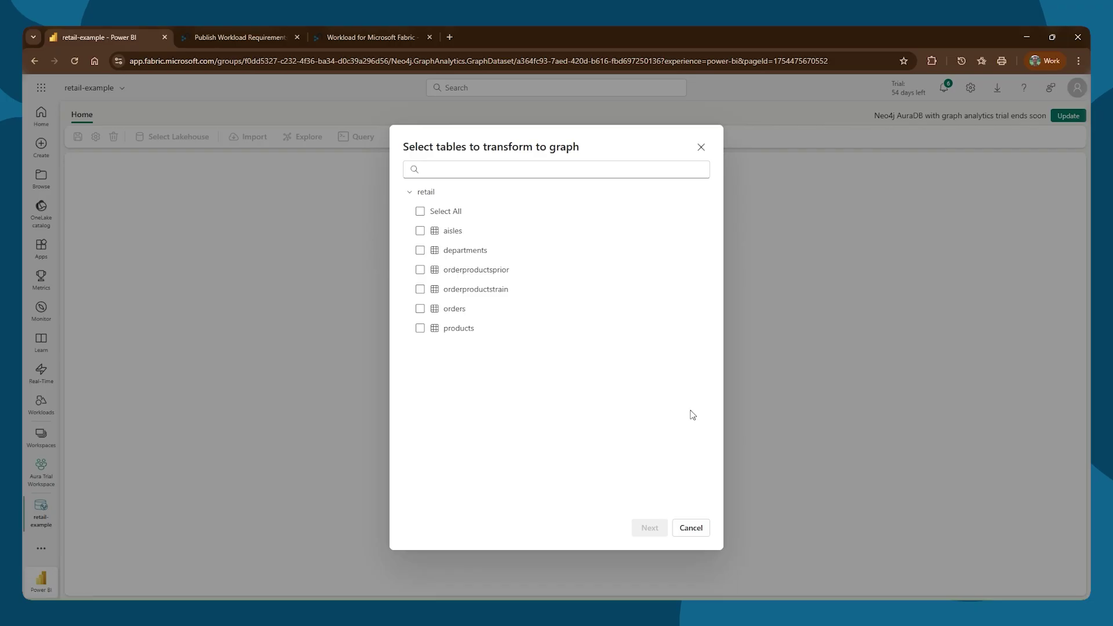
{"action": "left_click", "coordinate": [420, 270]}
{"action": "left_click", "coordinate": [419, 289]}
{"action": "left_click", "coordinate": [420, 309]}
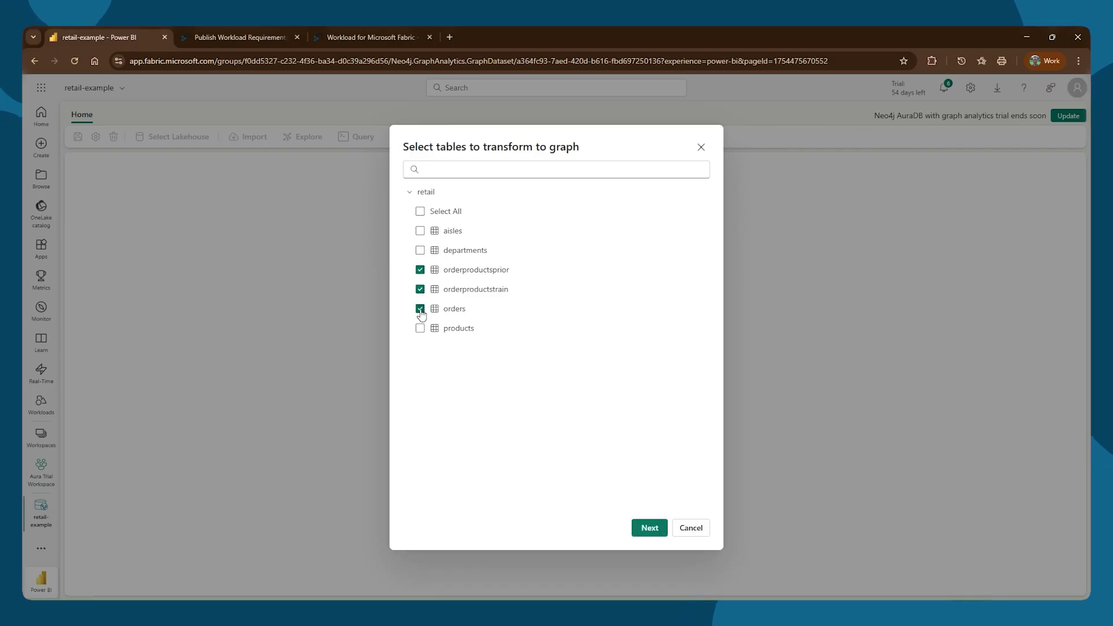
{"action": "left_click", "coordinate": [420, 328]}
{"action": "left_click", "coordinate": [649, 527]}
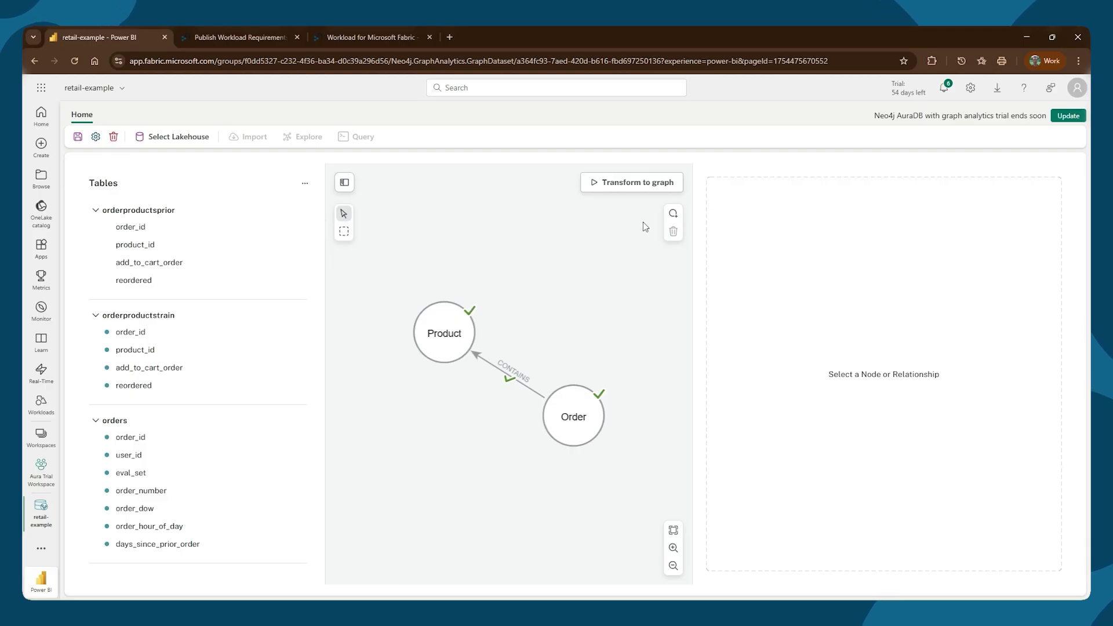
Step: Run Transform to graph on the Order–CONTAINS–Product model to import it
{"action": "left_click", "coordinate": [650, 190]}
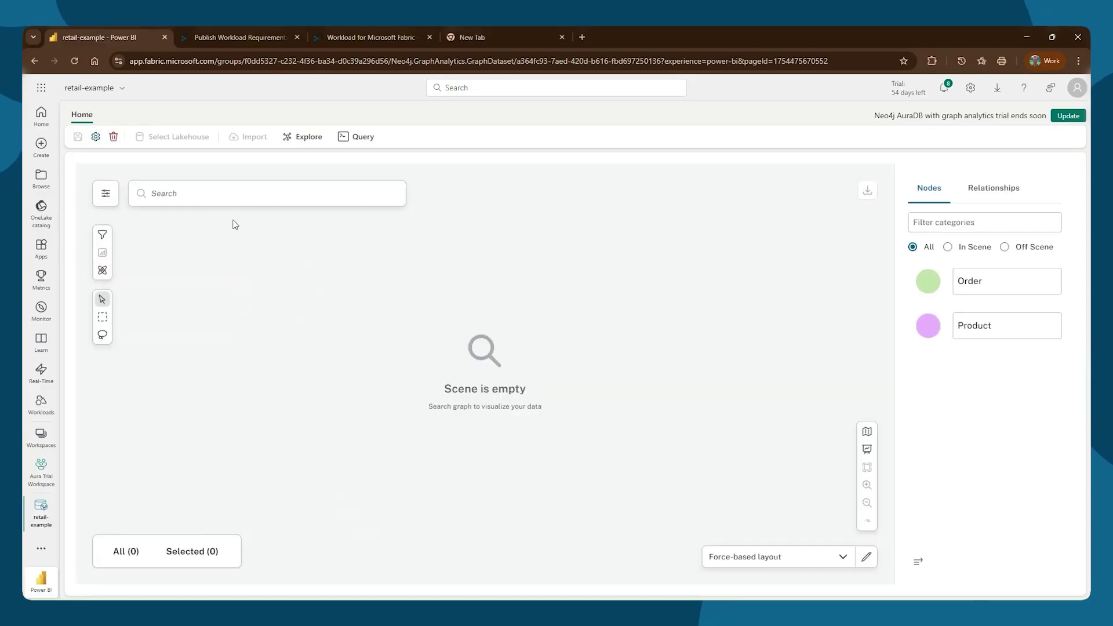
Step: Run the 'Show me a graph' search and inspect the sampled Order and Product nodes
{"action": "left_click", "coordinate": [185, 198]}
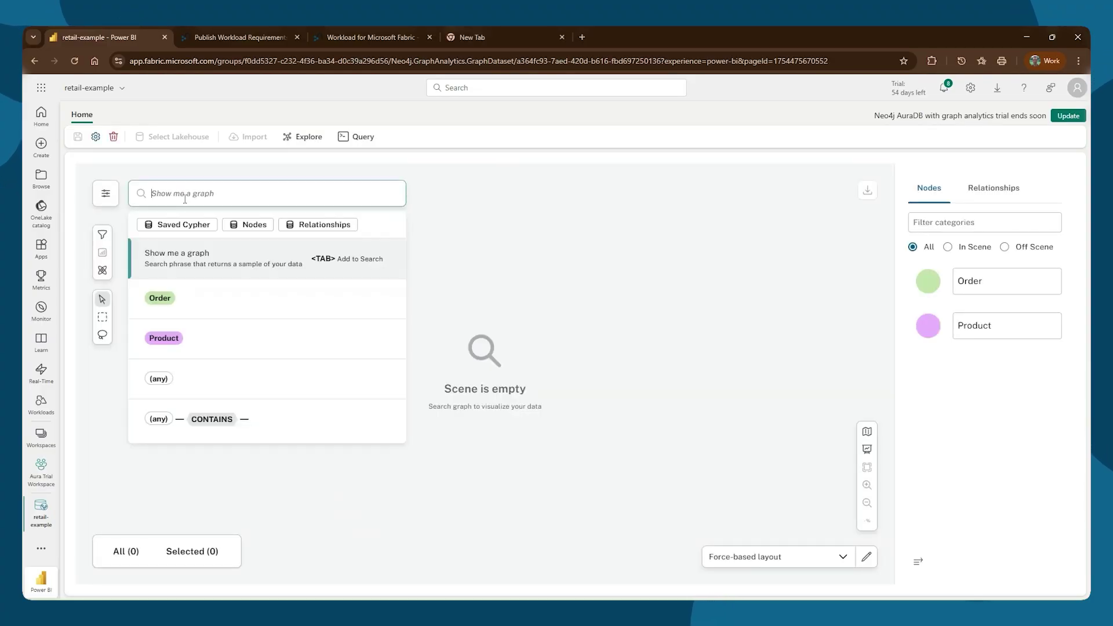
{"action": "left_click", "coordinate": [199, 255]}
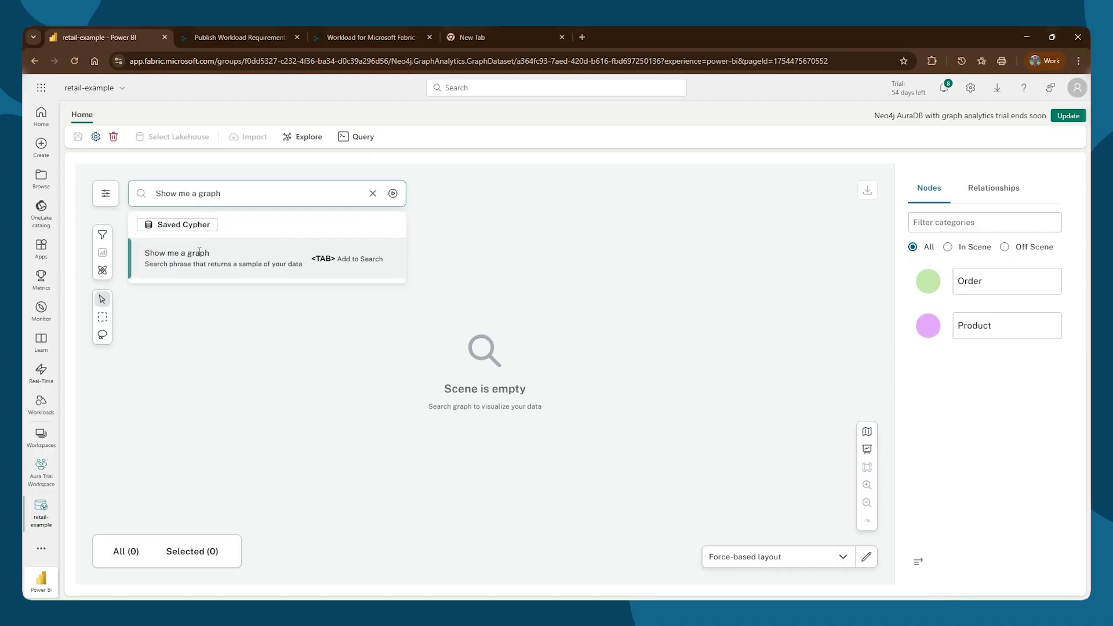
{"action": "key", "text": "Return"}
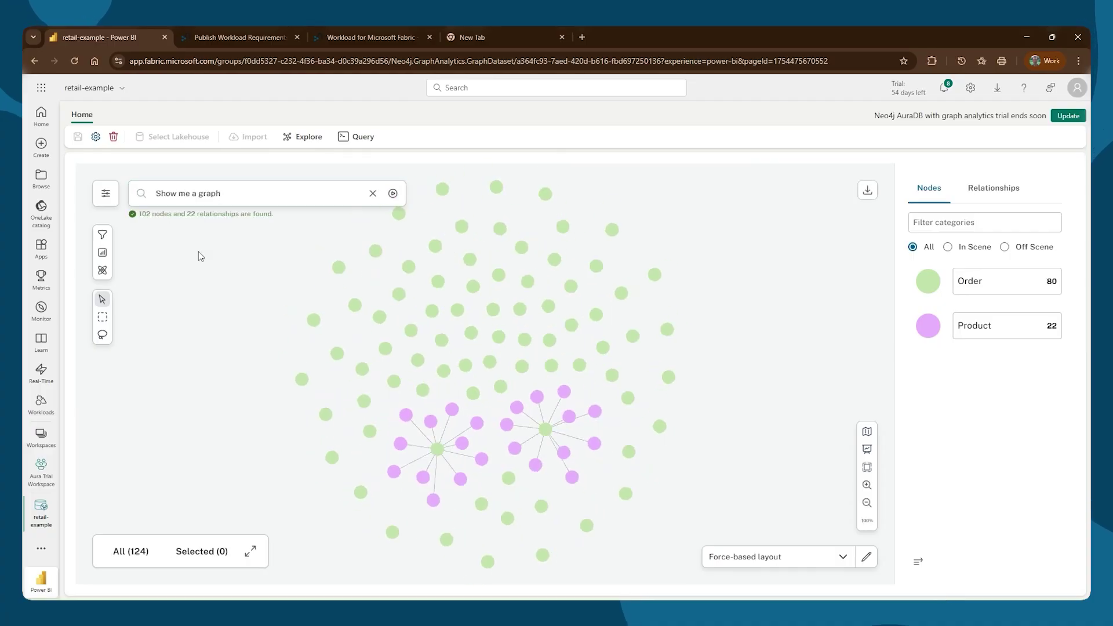
{"action": "scroll", "coordinate": [584, 389], "scroll_direction": "up", "scroll_amount": 5}
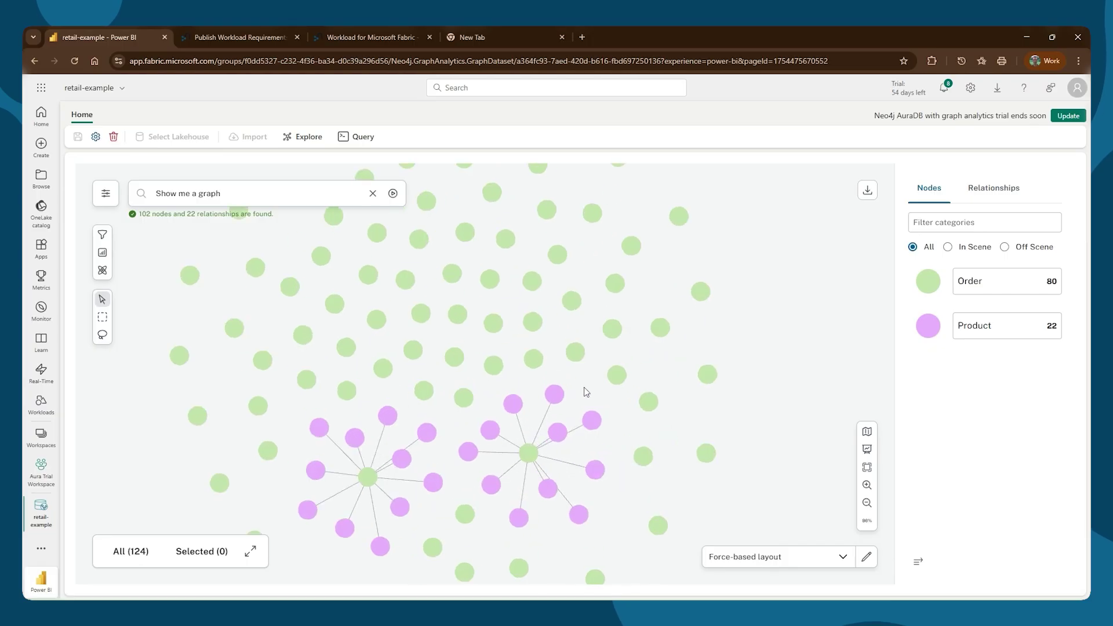
{"action": "mouse_move", "coordinate": [479, 527]}
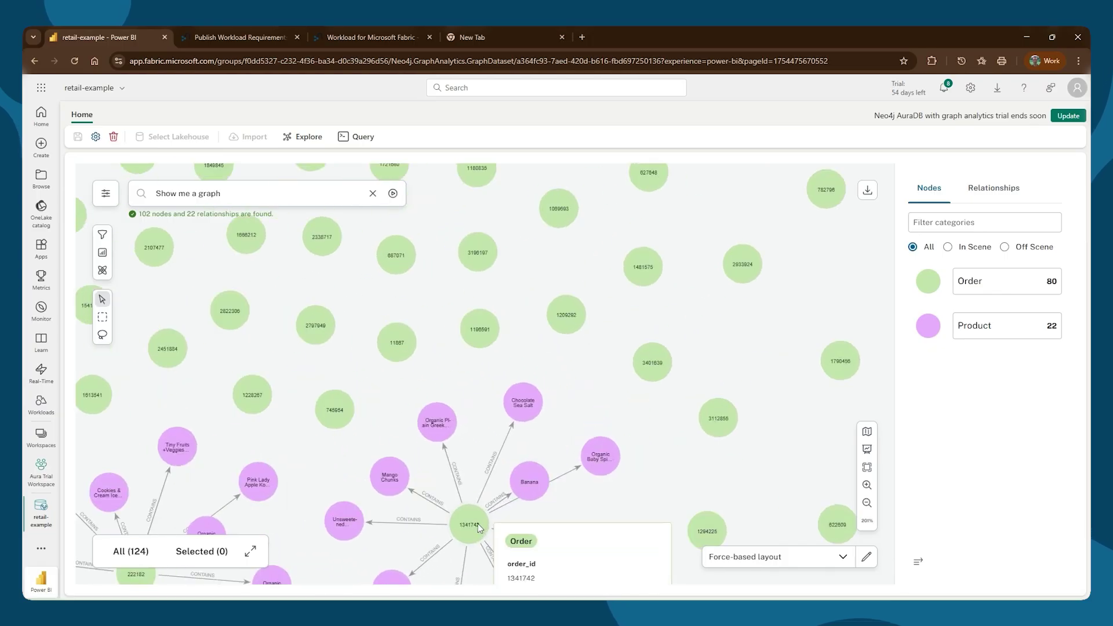
{"action": "mouse_move", "coordinate": [518, 493]}
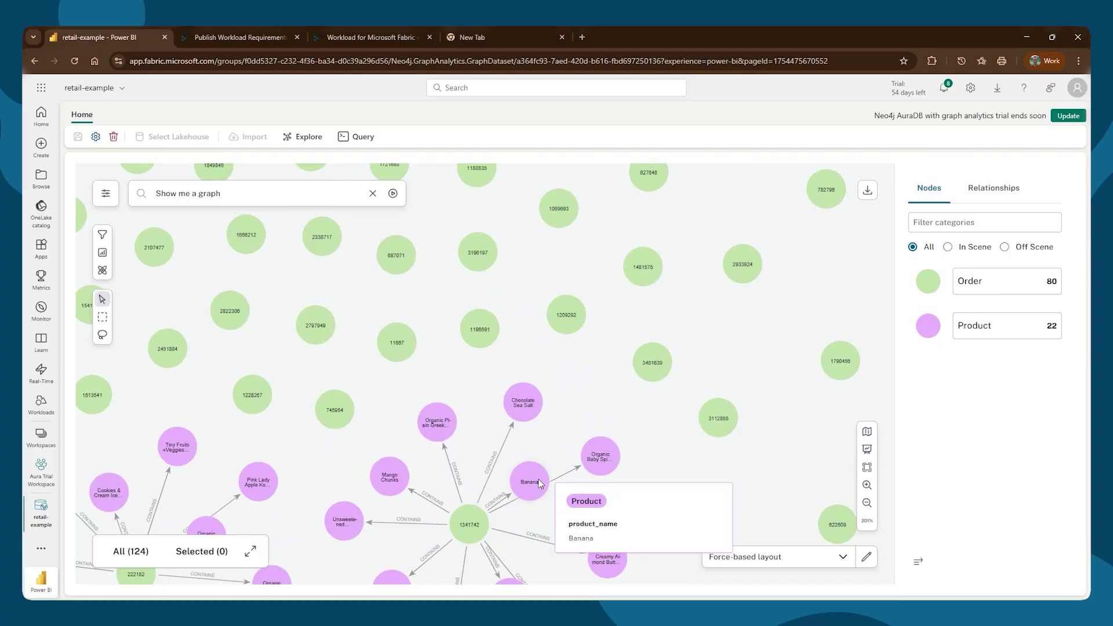
{"action": "mouse_move", "coordinate": [428, 430]}
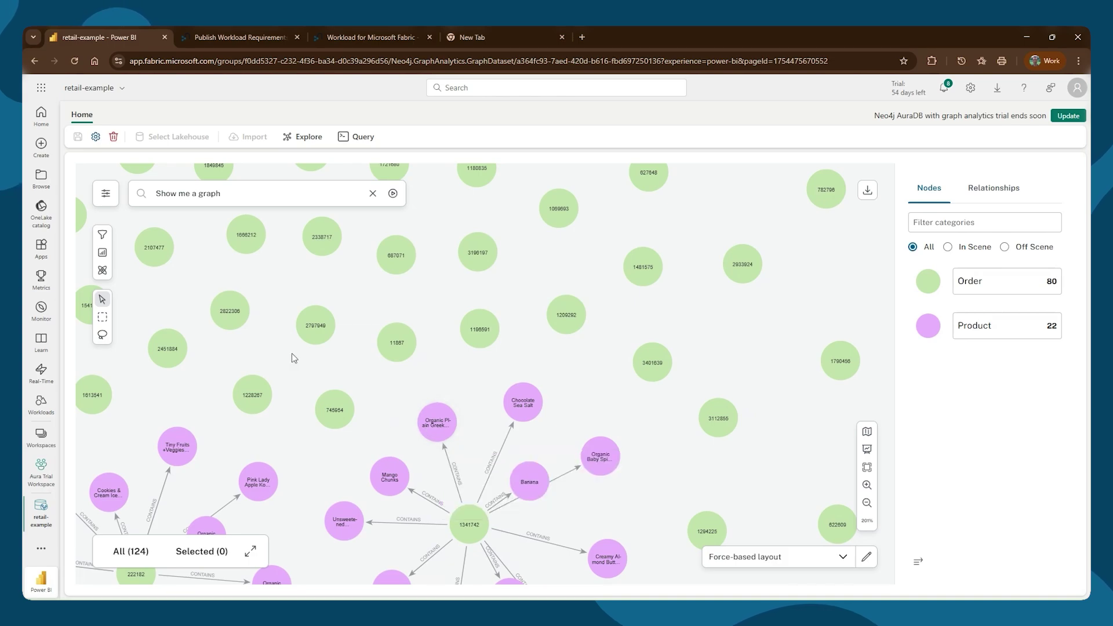
Step: Add and apply the Page Rank Centrality algorithm from the Data science panel
{"action": "left_click", "coordinate": [103, 271]}
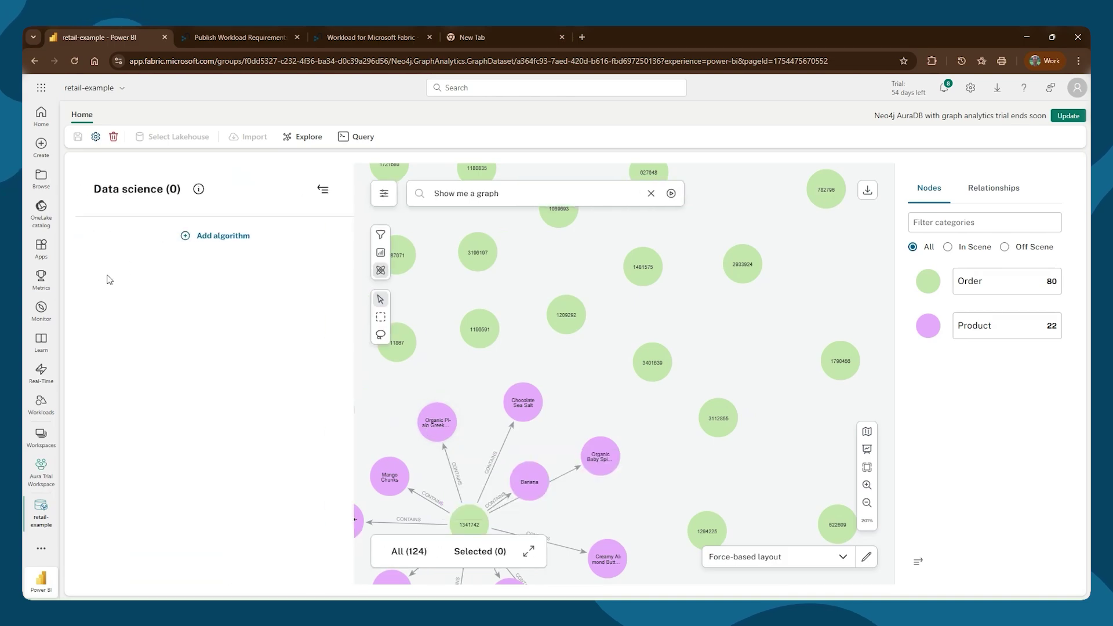
{"action": "left_click", "coordinate": [223, 235]}
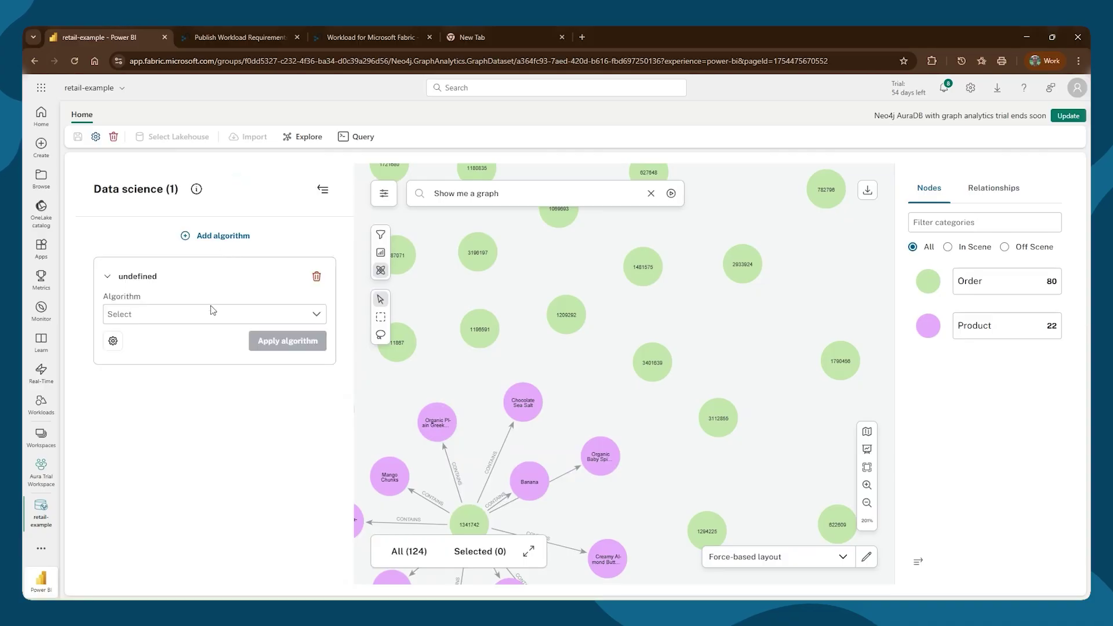
{"action": "left_click", "coordinate": [214, 321]}
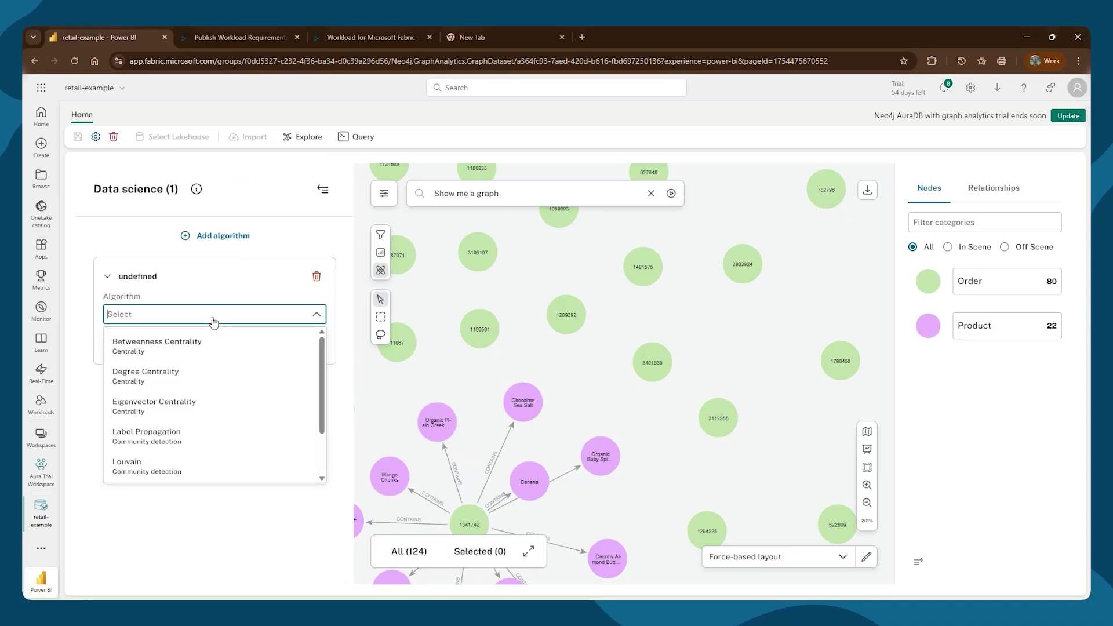
{"action": "type", "text": "Louvain"}
{"action": "scroll", "coordinate": [259, 406], "scroll_direction": "down", "scroll_amount": 2}
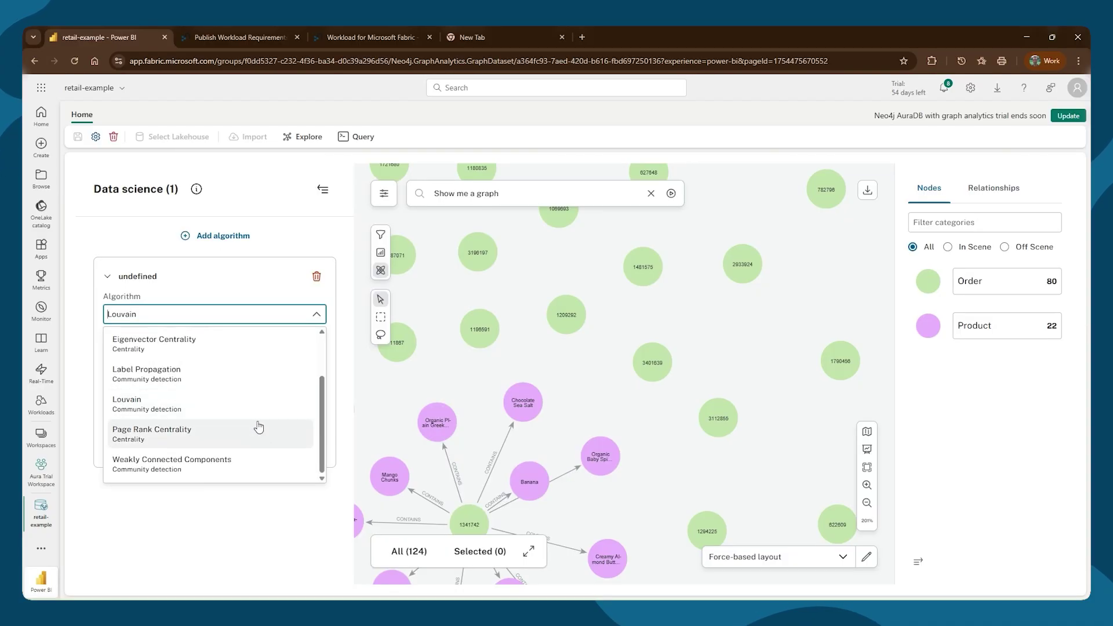
{"action": "left_click", "coordinate": [248, 432]}
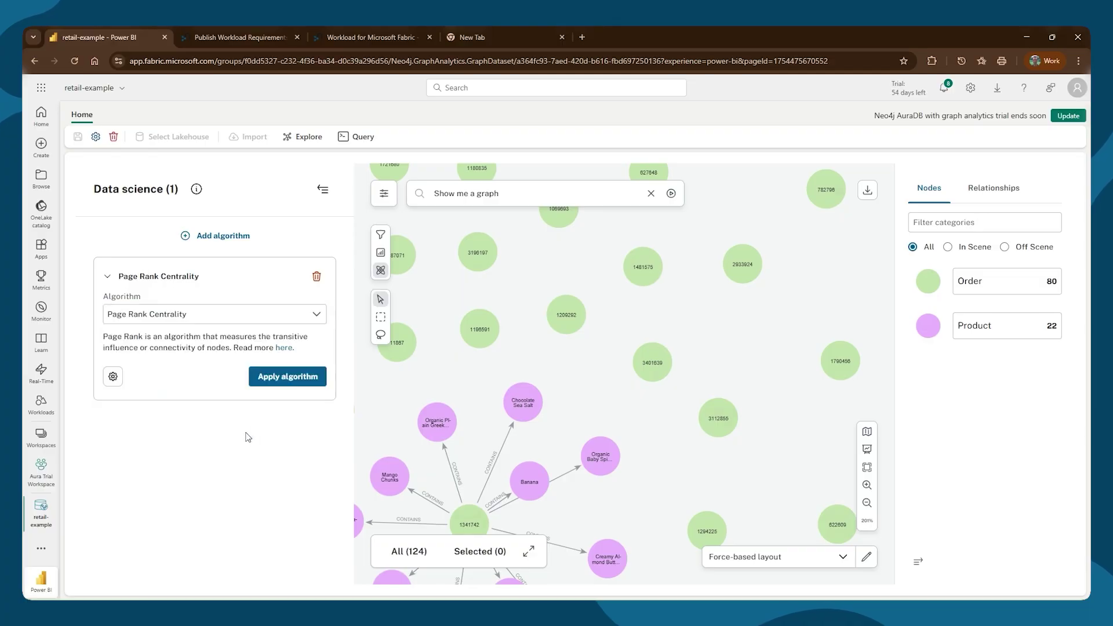
{"action": "left_click", "coordinate": [307, 382]}
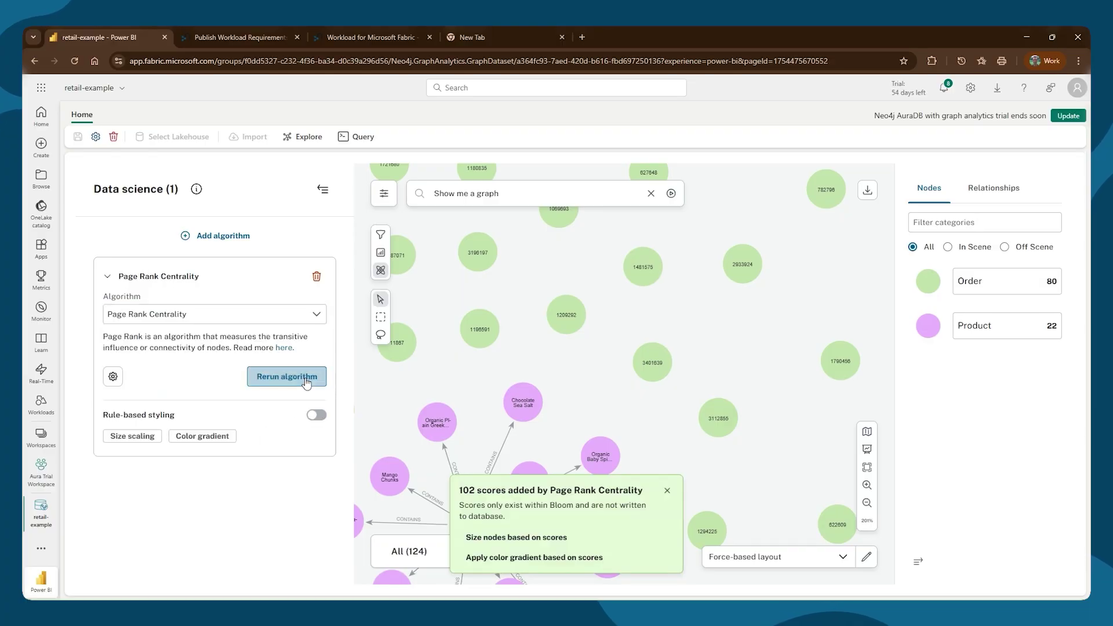
Step: Size nodes by their Page Rank scores and bring the largest products into view
{"action": "left_click", "coordinate": [135, 441]}
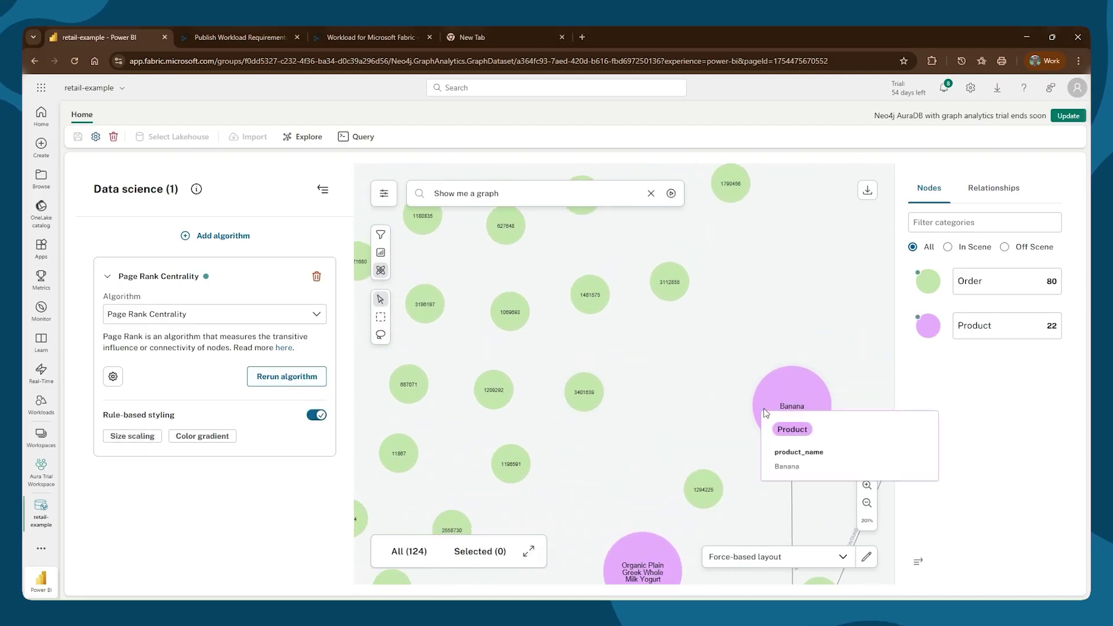
{"action": "right_click", "coordinate": [659, 422]}
{"action": "left_click_drag", "start_coordinate": [598, 409], "coordinate": [608, 235]}
{"action": "mouse_move", "coordinate": [564, 513]}
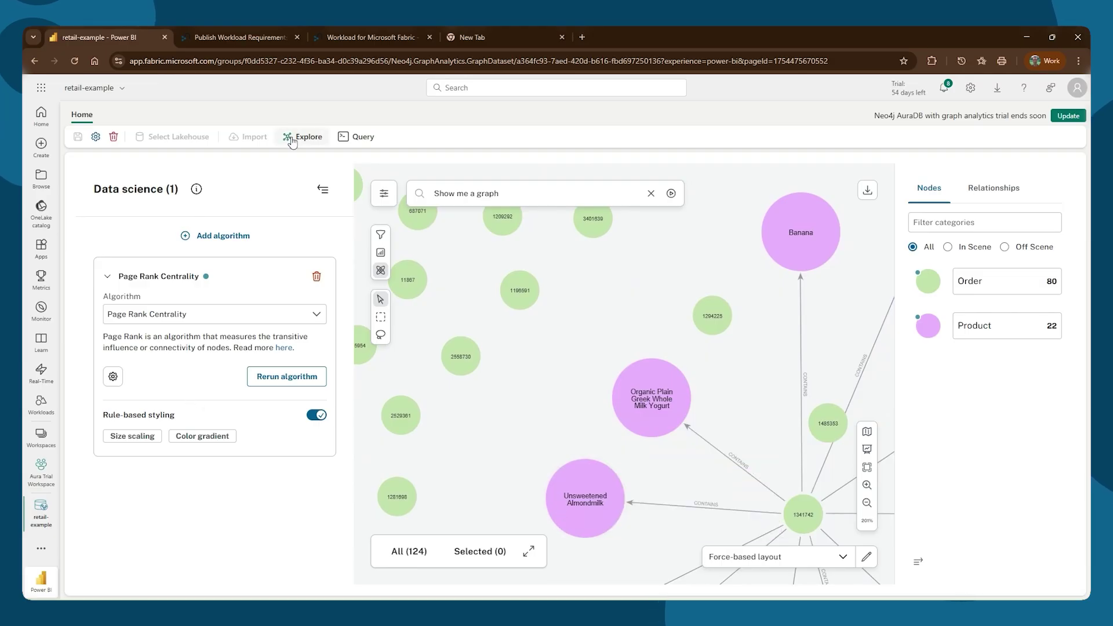
Step: Switch to the Neo4j Query view and query the Order nodes
{"action": "left_click", "coordinate": [352, 138]}
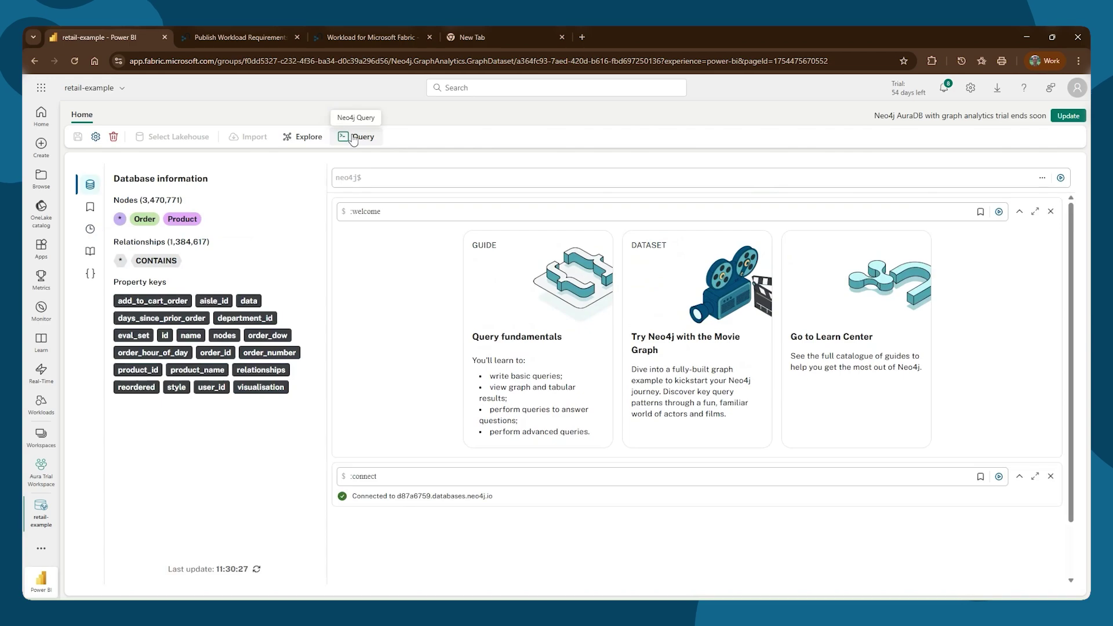
{"action": "left_click", "coordinate": [145, 223]}
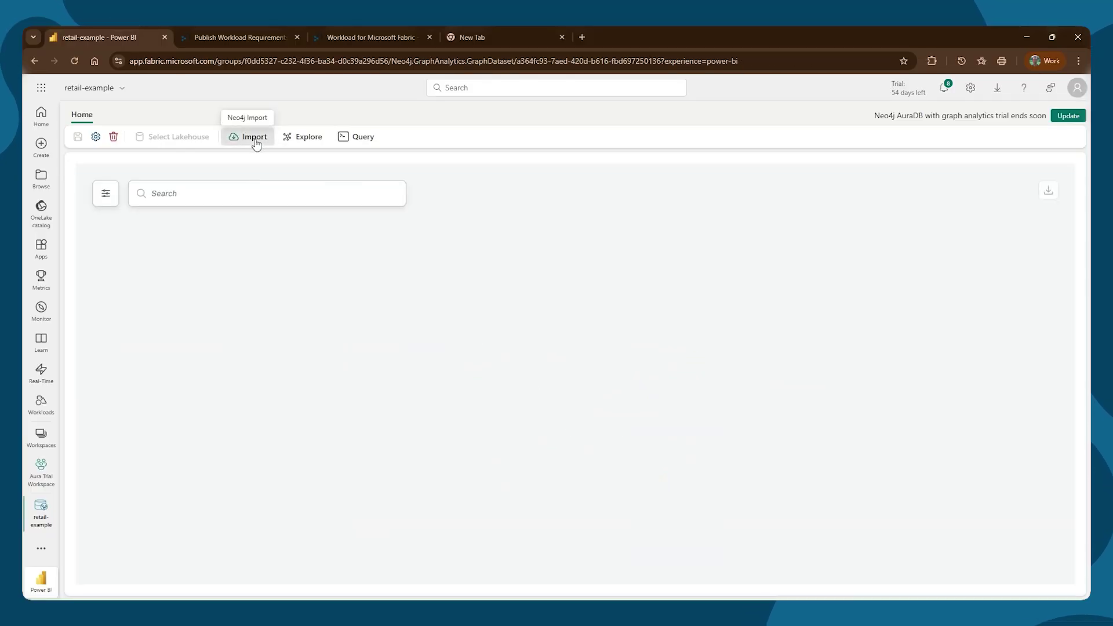
Step: Look through the Import, Explore and Query views, then go to the OneLake catalog
{"action": "left_click", "coordinate": [256, 143]}
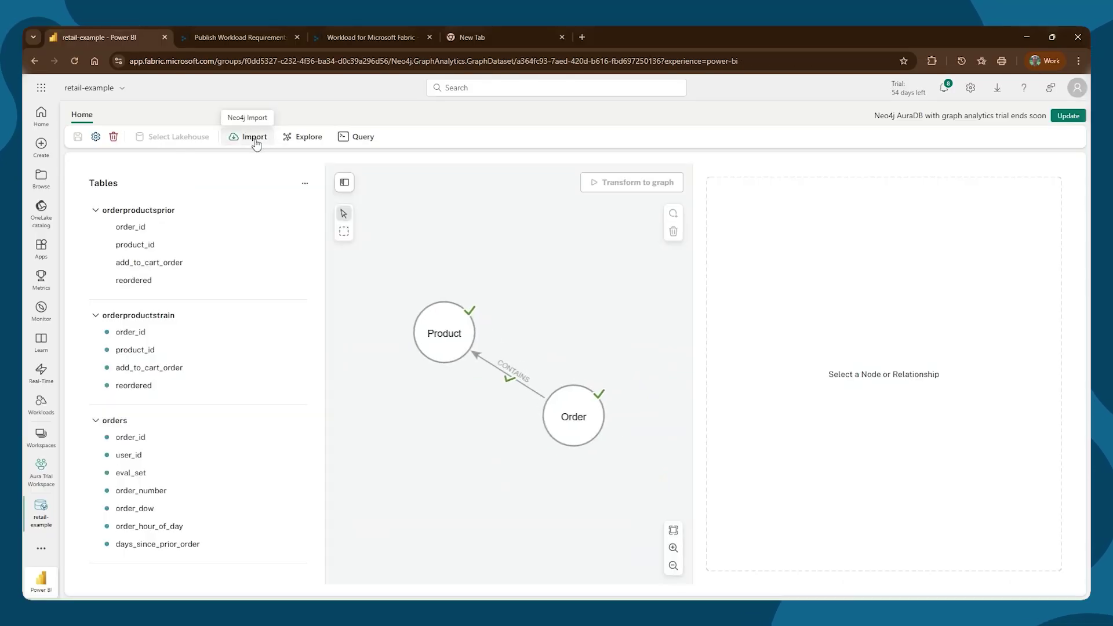
{"action": "left_click", "coordinate": [299, 144]}
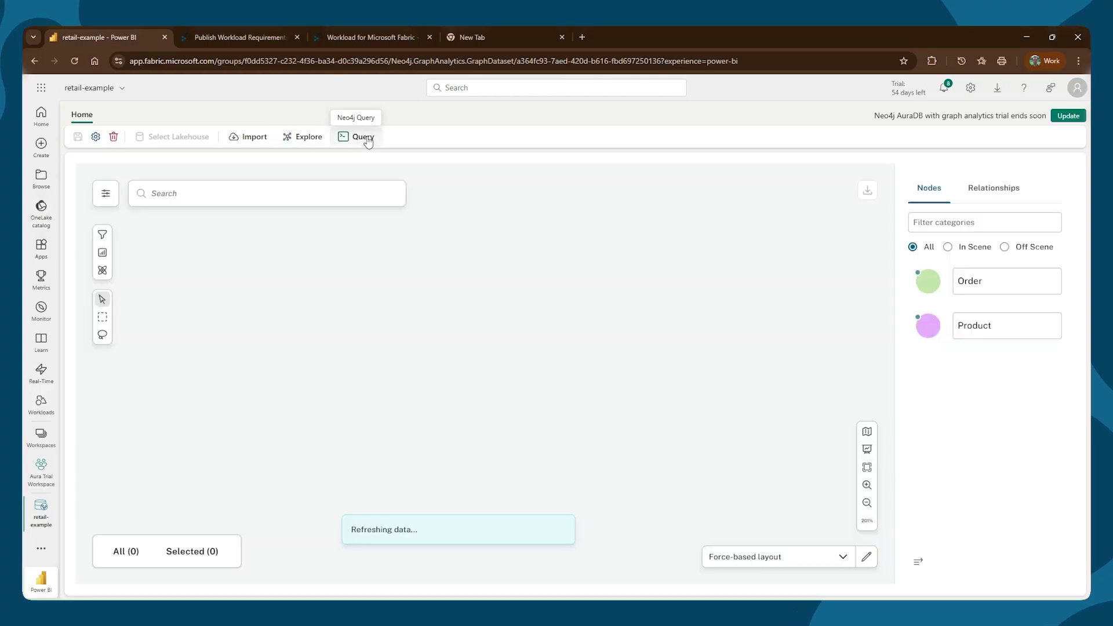
{"action": "left_click", "coordinate": [367, 141]}
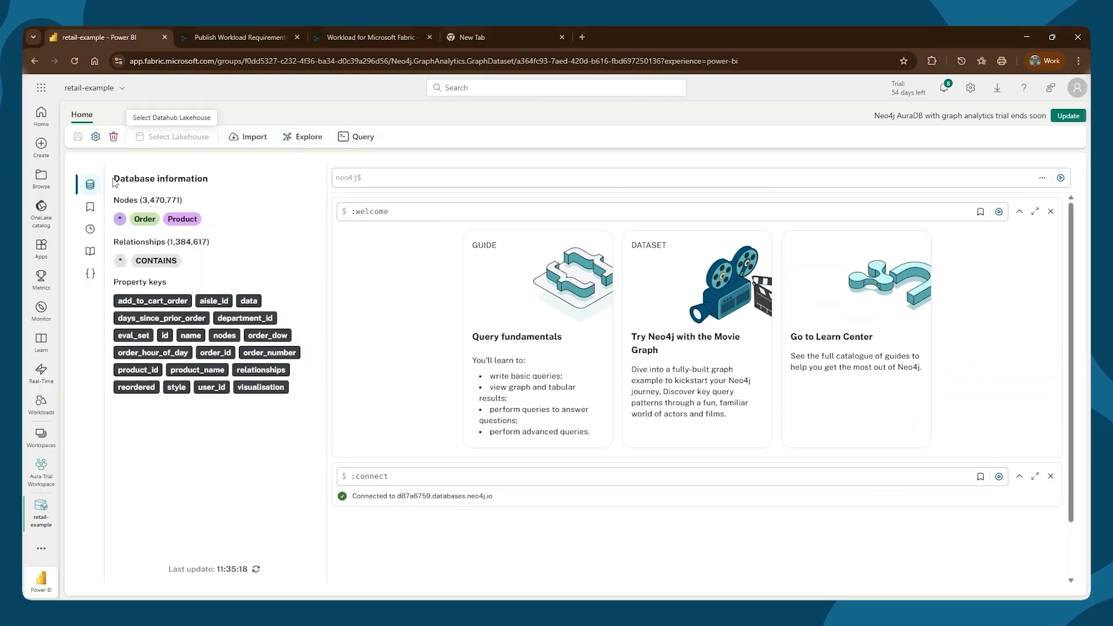
{"action": "left_click", "coordinate": [41, 209]}
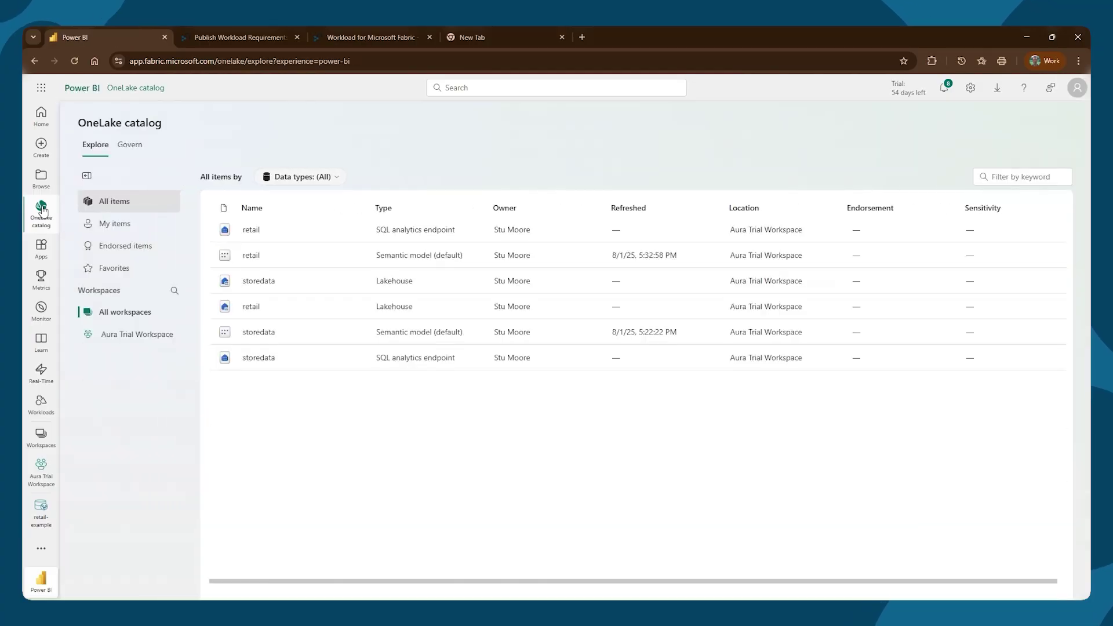
Step: Filter the catalog's item types to Other types
{"action": "left_click", "coordinate": [338, 178]}
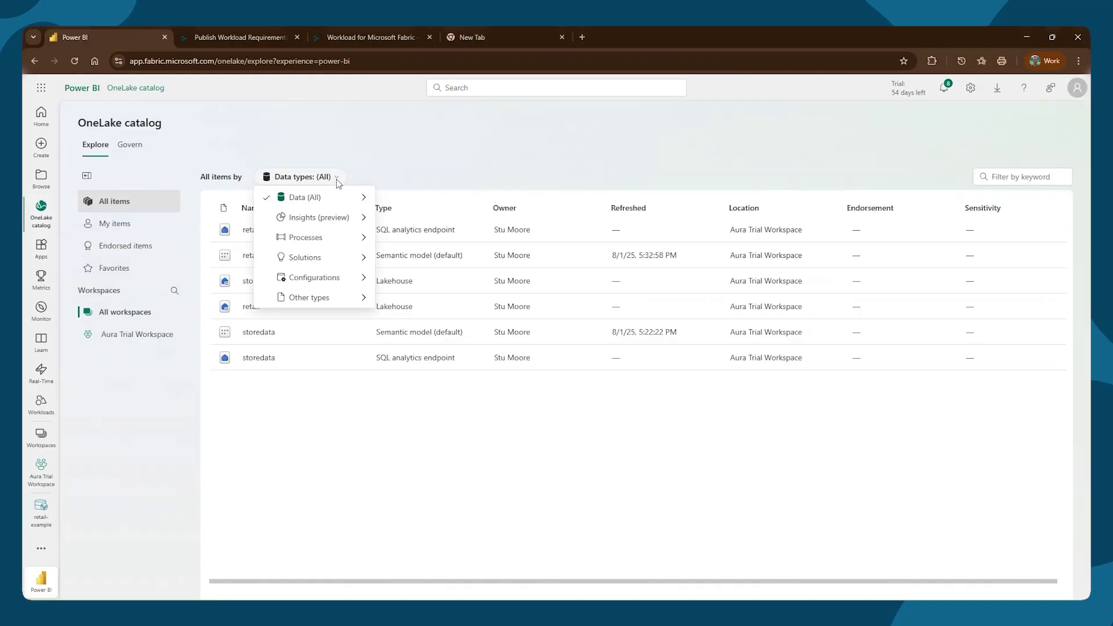
{"action": "mouse_move", "coordinate": [325, 299]}
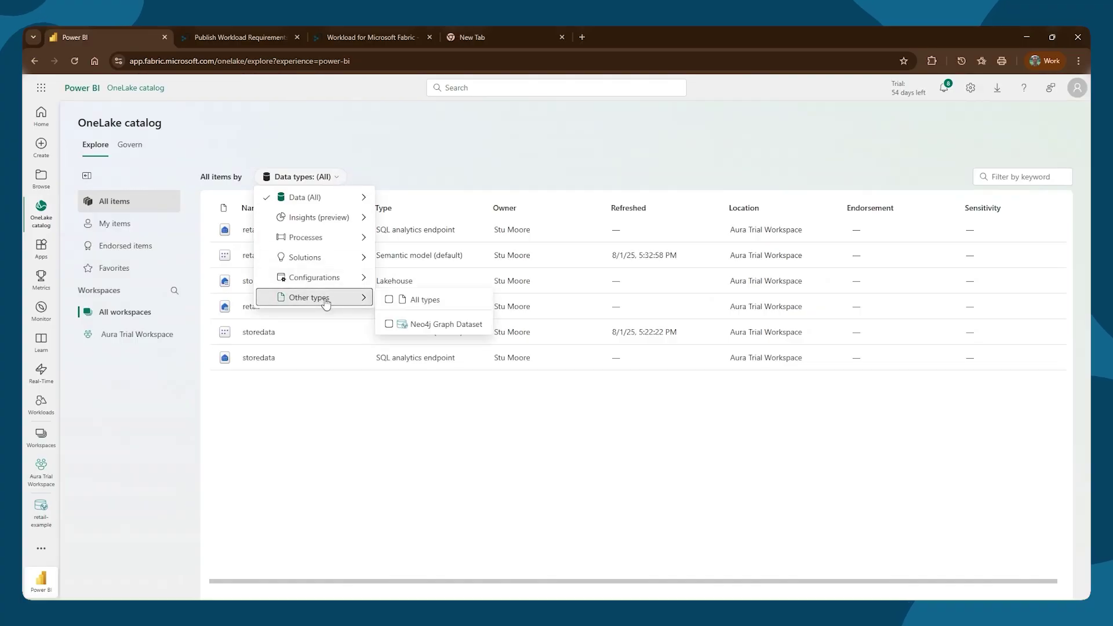
{"action": "left_click", "coordinate": [390, 300]}
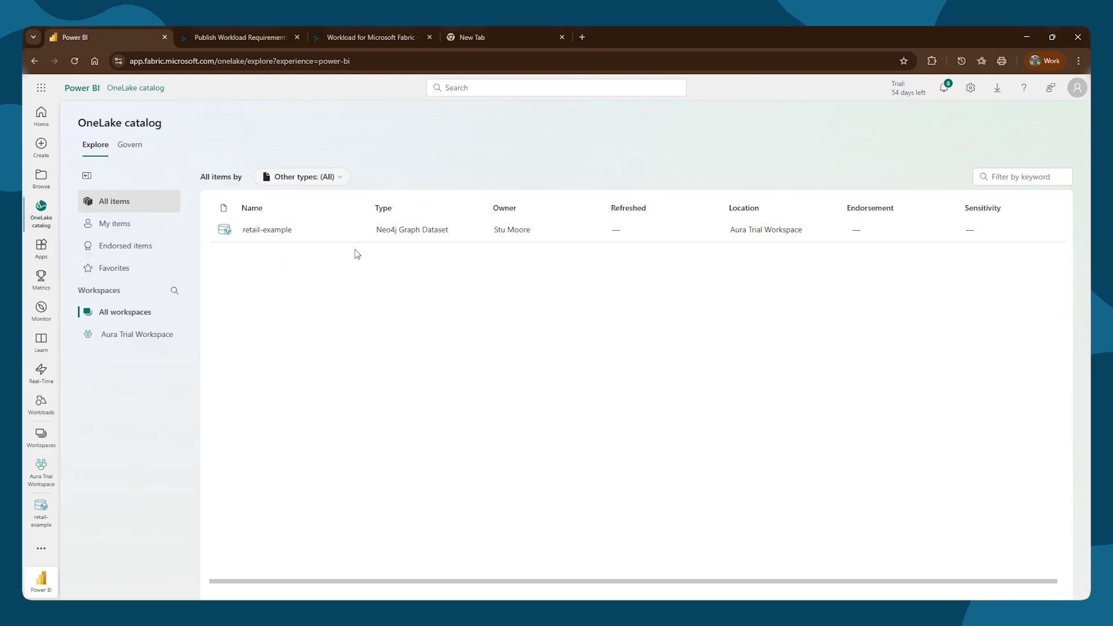
Step: Mark retail-example as a favorite and open its Settings
{"action": "left_click", "coordinate": [336, 231]}
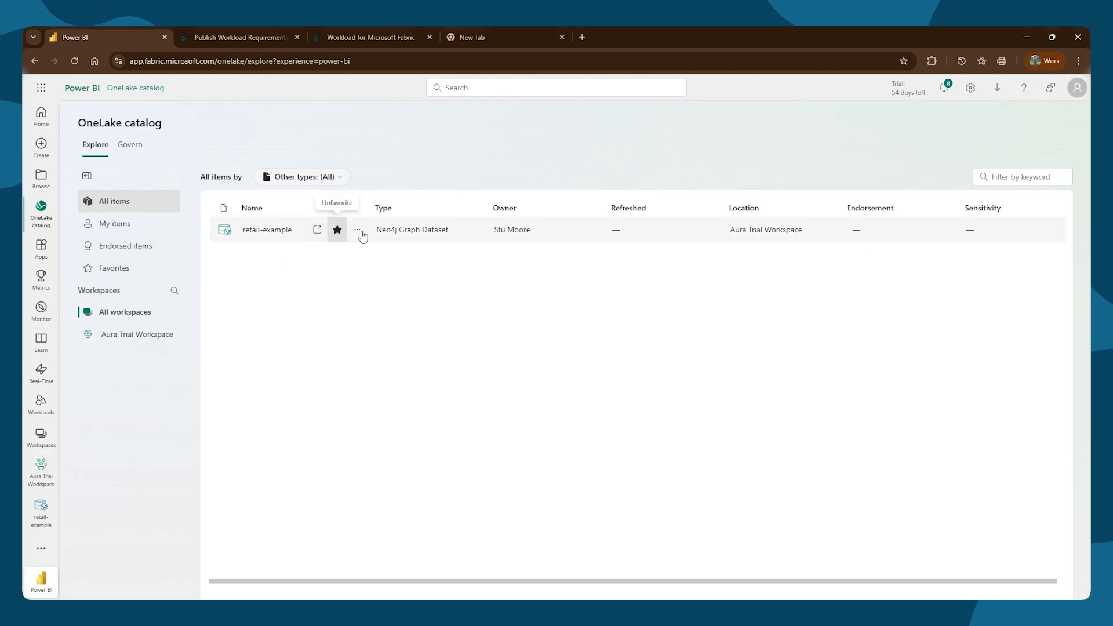
{"action": "left_click", "coordinate": [359, 231]}
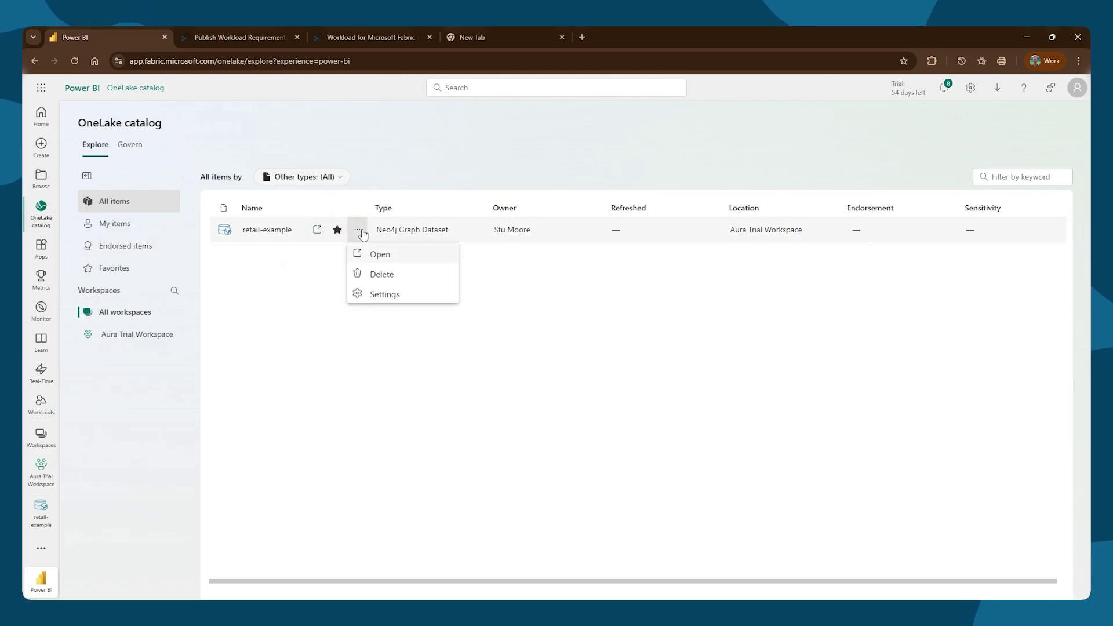
{"action": "left_click", "coordinate": [393, 297]}
Step: Set retail-example's endorsement to Promoted and close the Settings panel
{"action": "left_click", "coordinate": [616, 189]}
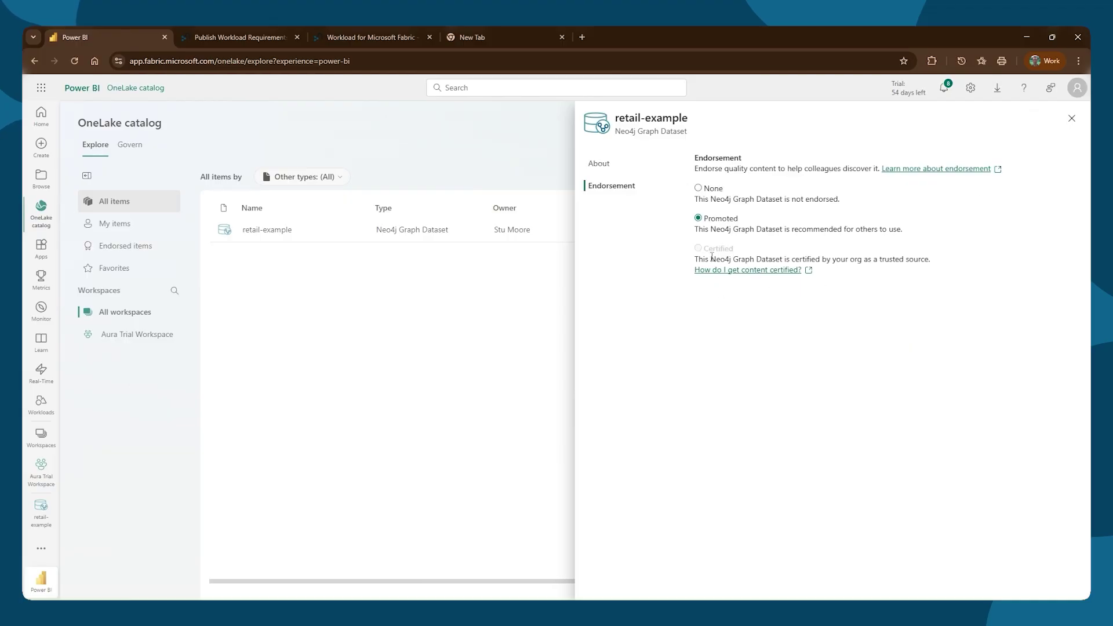
{"action": "left_click", "coordinate": [1072, 122]}
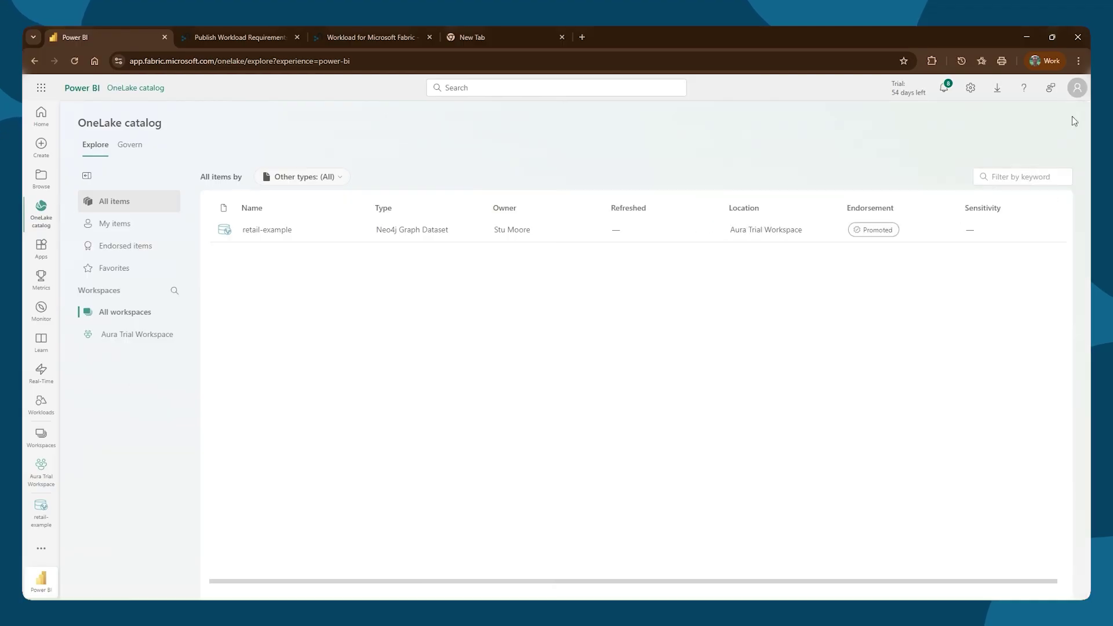
{"action": "mouse_move", "coordinate": [874, 231]}
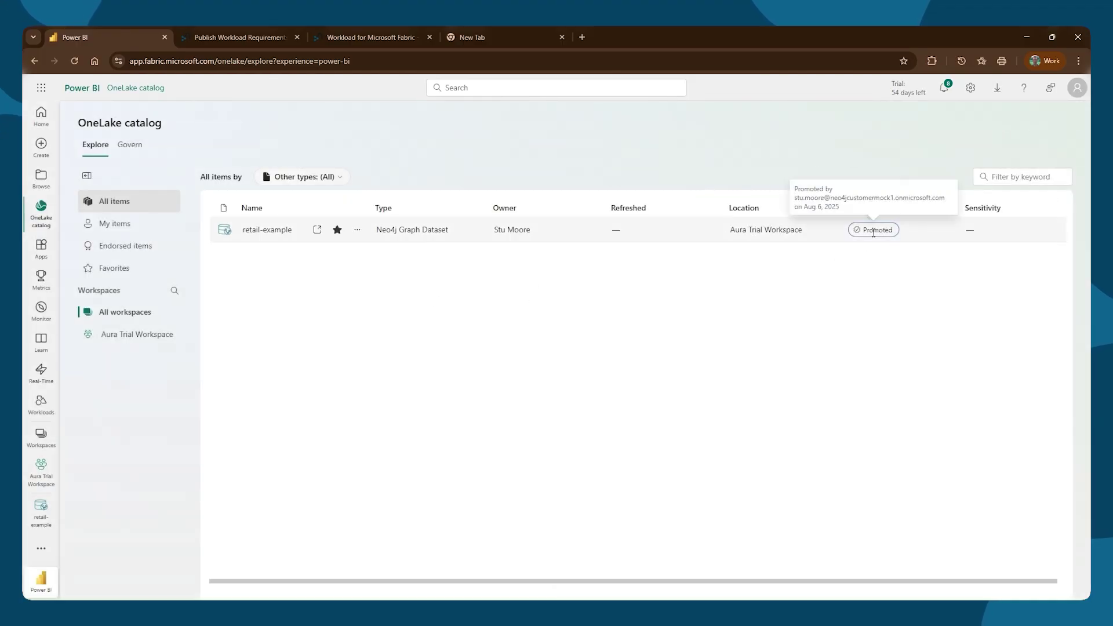